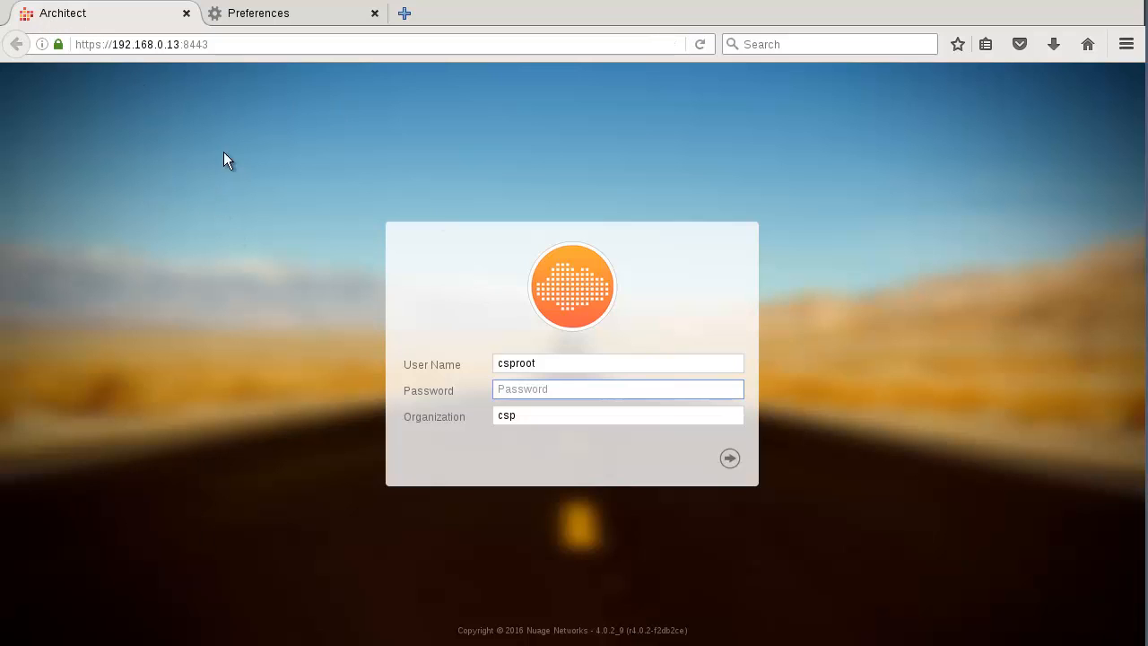
Step: Sign in to the csp organization as data center administrator with the account password
left_click_drag(179, 44, 115, 44)
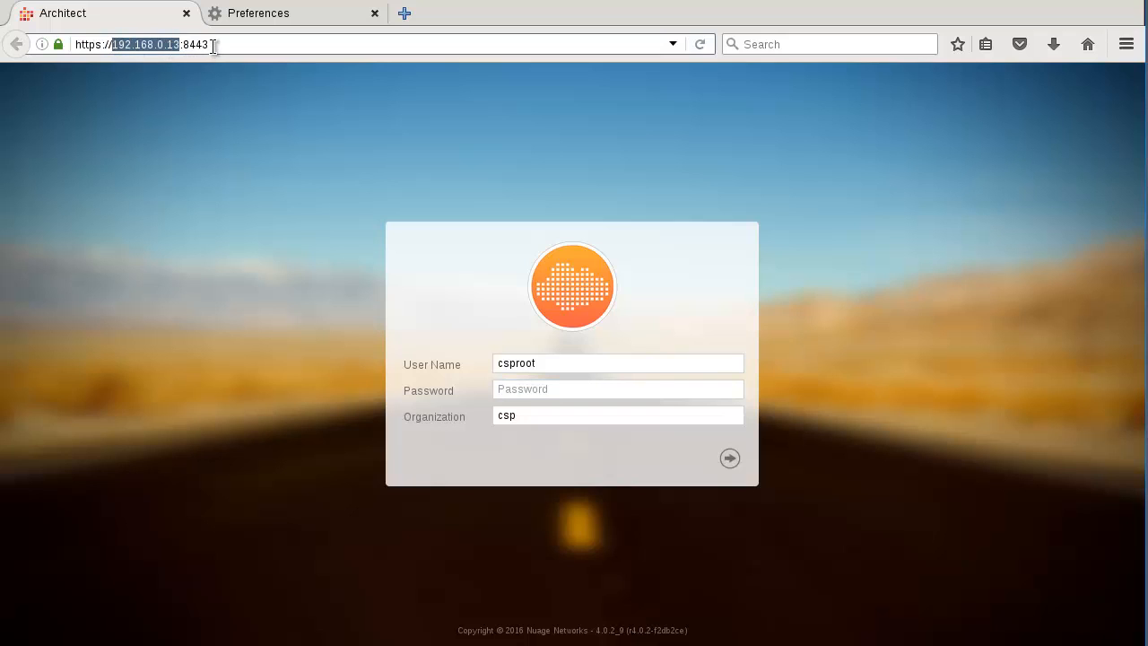
left_click_drag(212, 43, 183, 43)
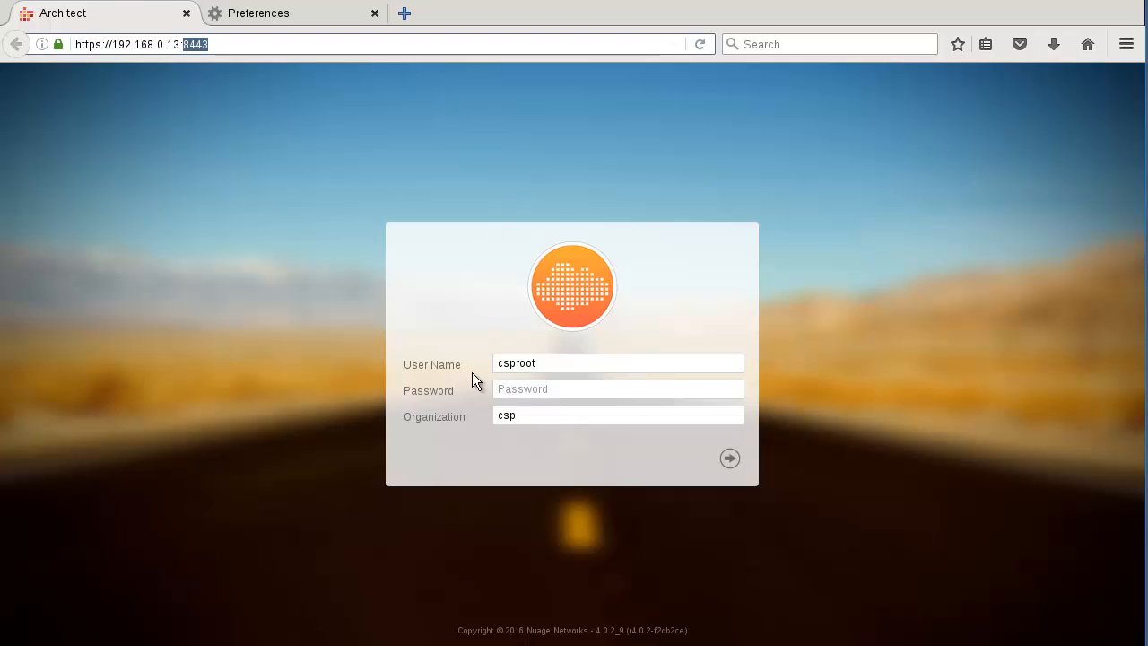
left_click(538, 388)
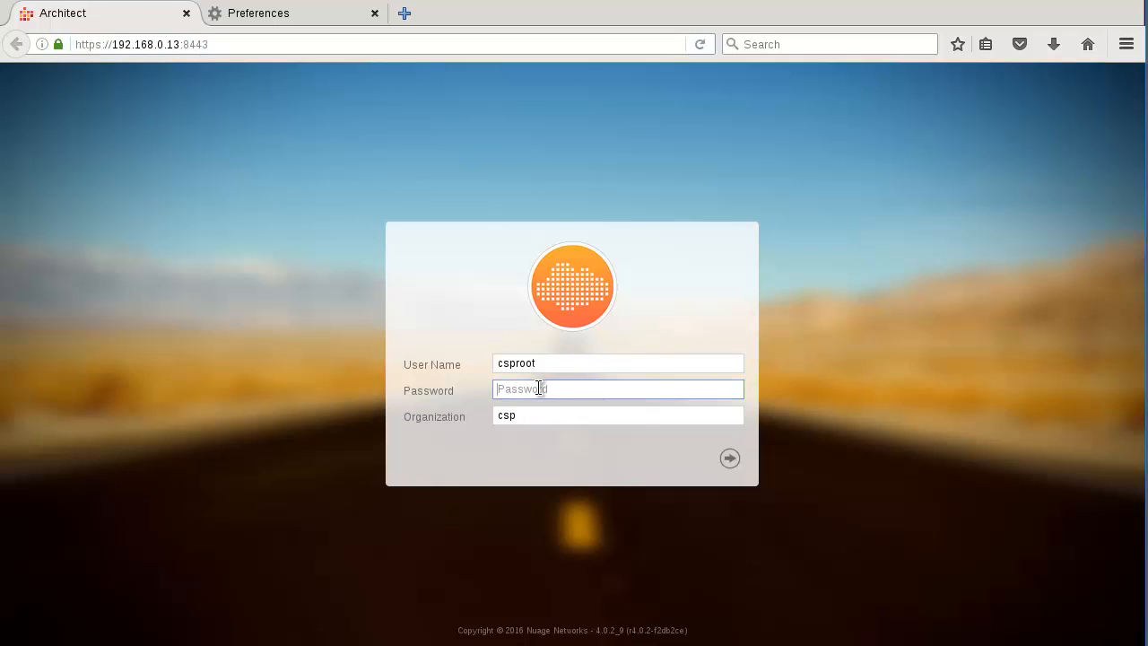
key("Tab")
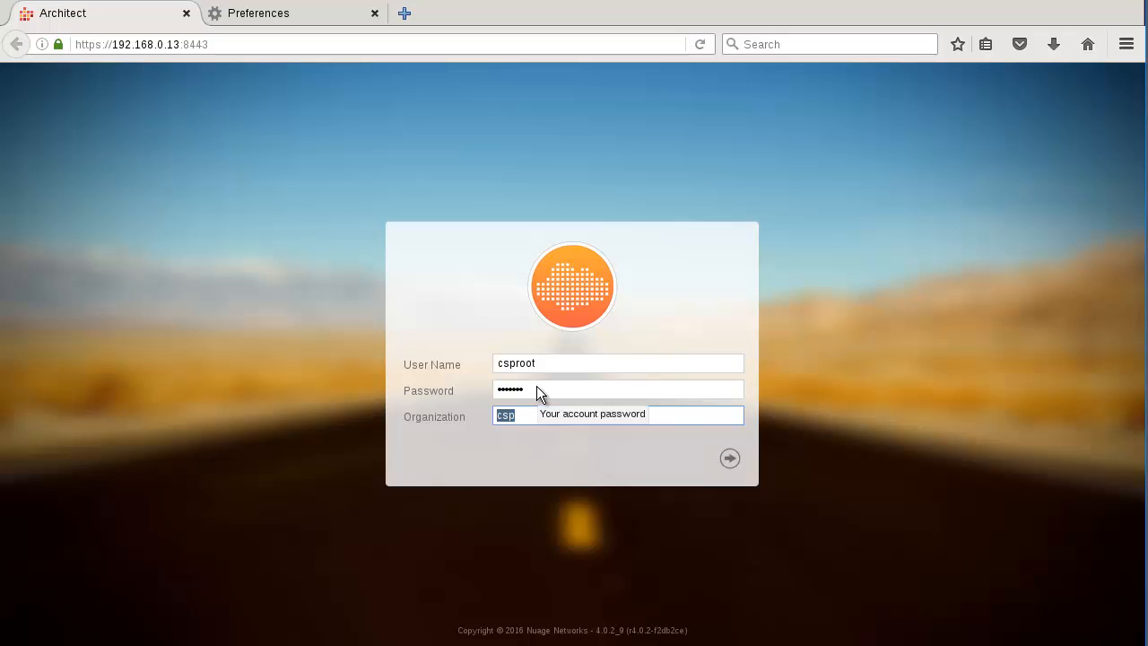
left_click(731, 459)
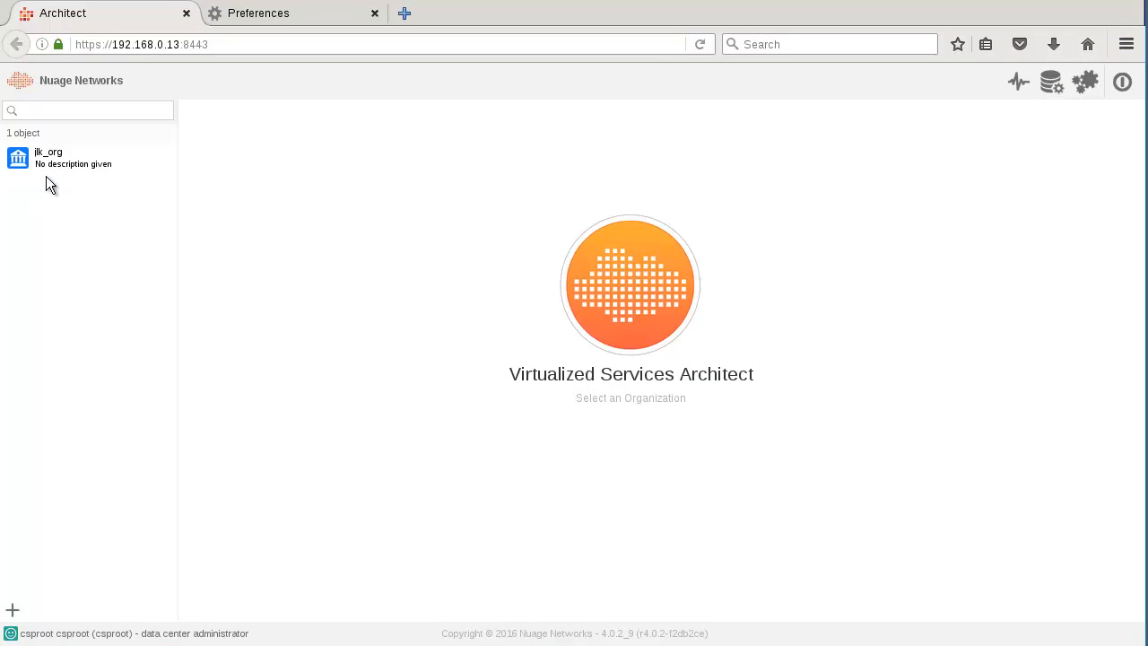
Step: Create organization org1 and give it an administrator password
left_click(12, 611)
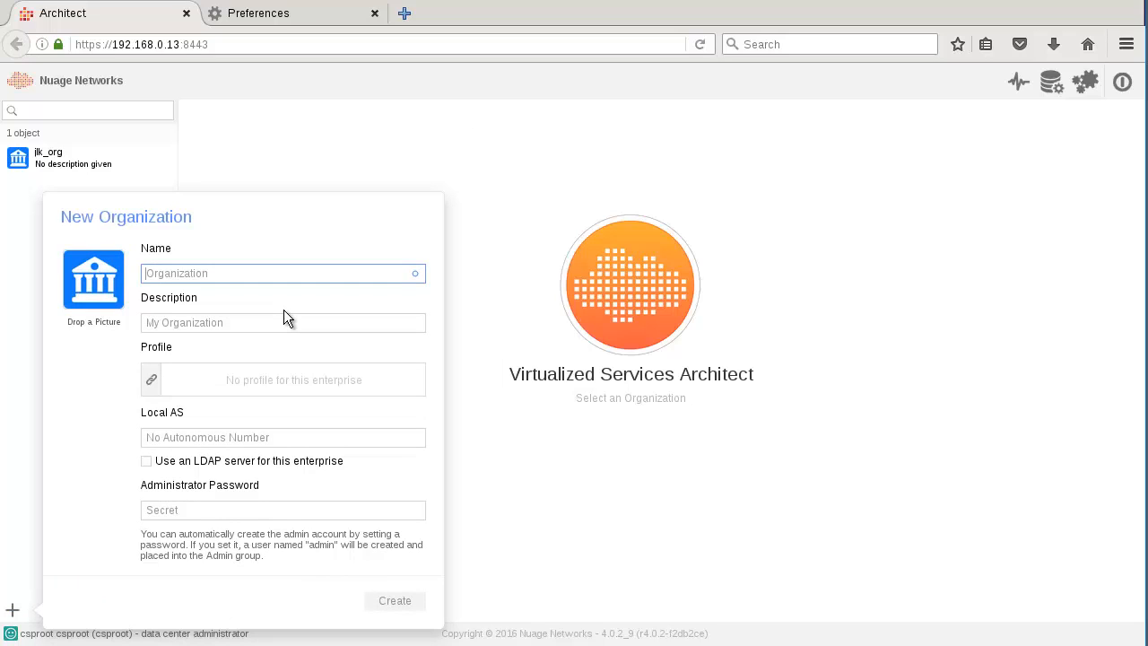
type("org")
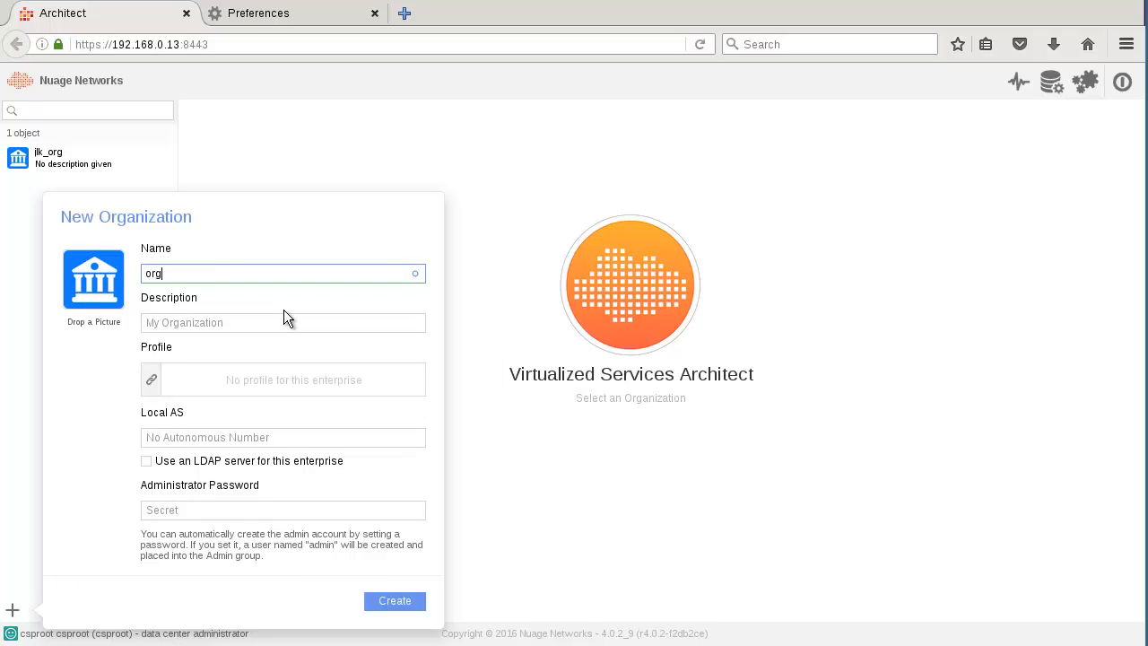
type("1")
left_click_drag(188, 279, 113, 270)
left_click(176, 510)
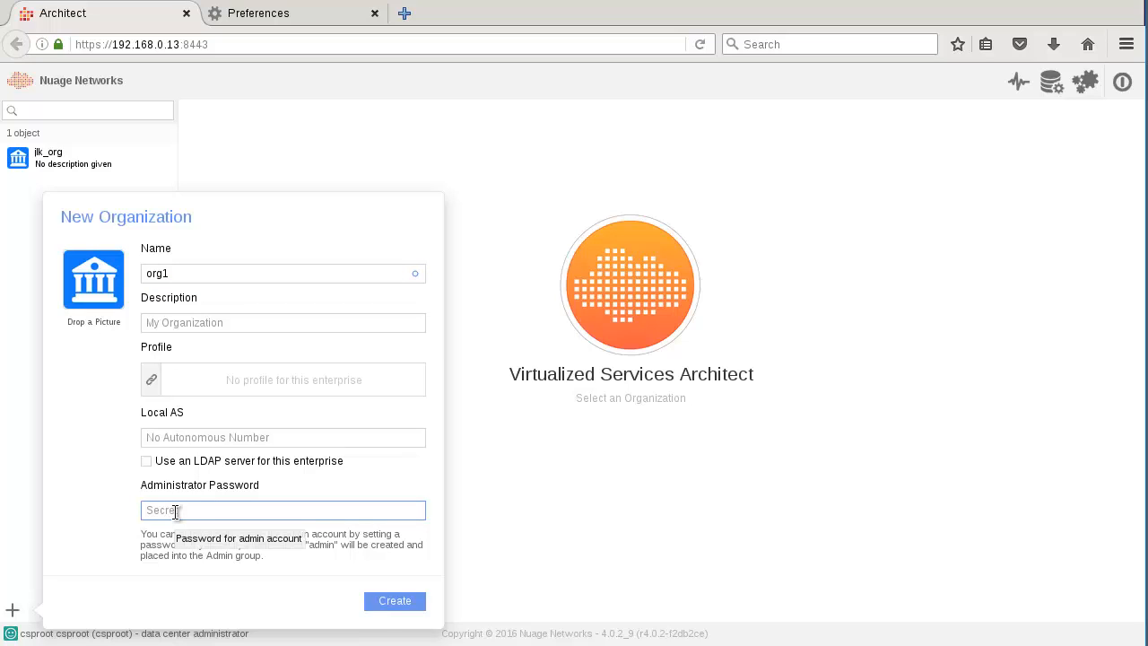
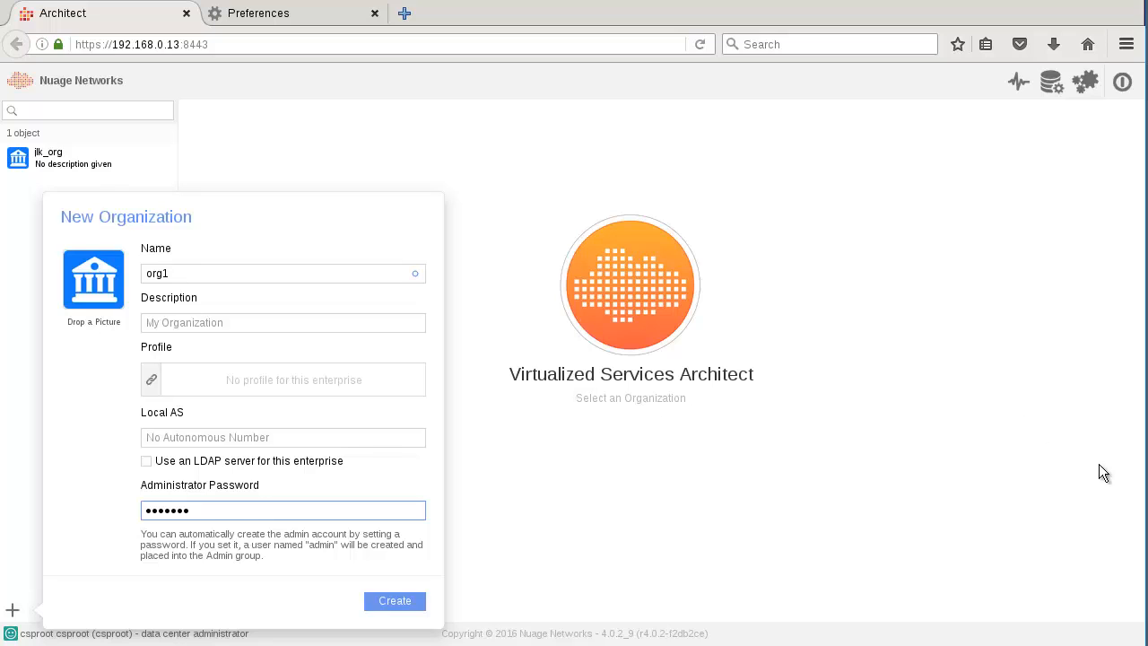
left_click(397, 602)
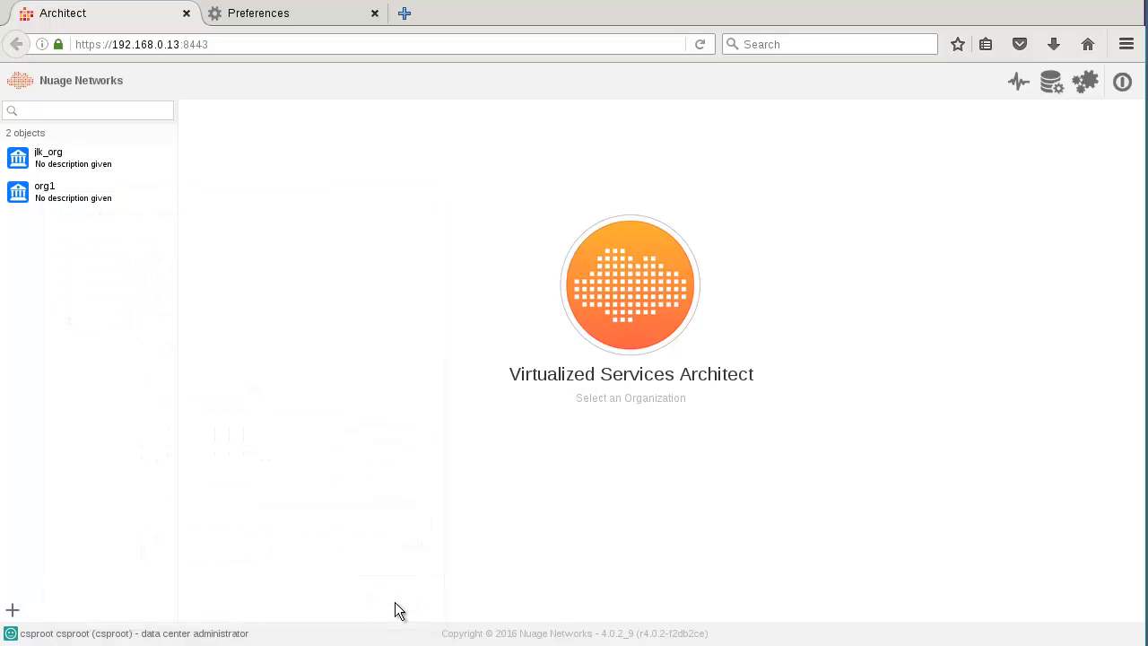
Step: Open jlk_org, then org1's dashboard showing 1 user, 3 groups and no domains
left_click(65, 160)
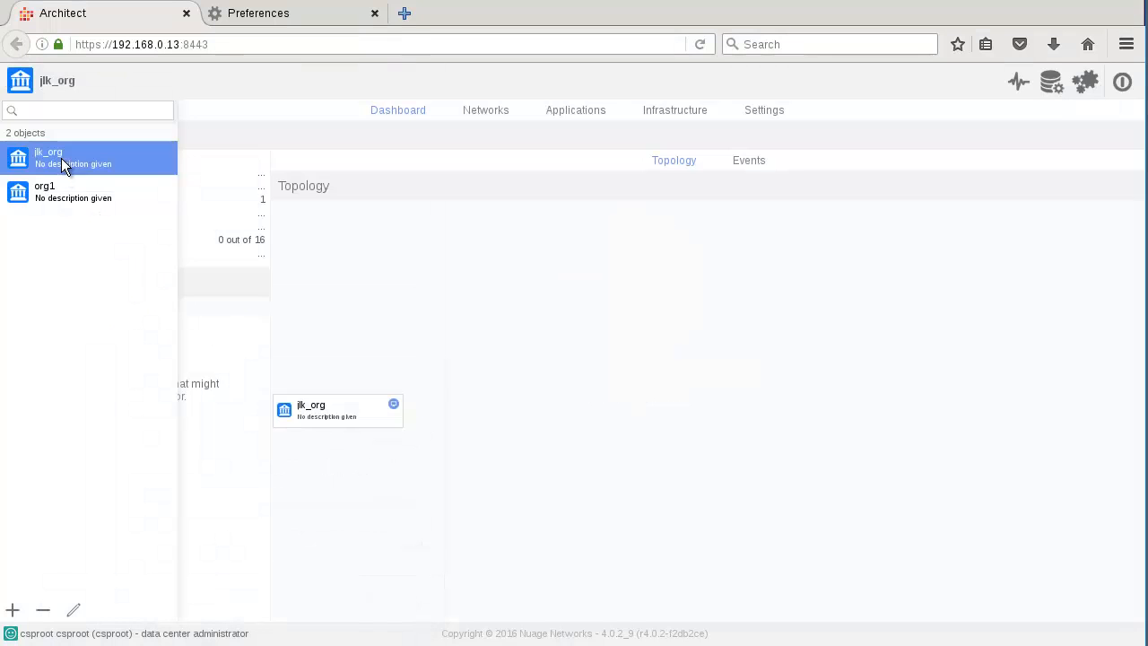
left_click(59, 192)
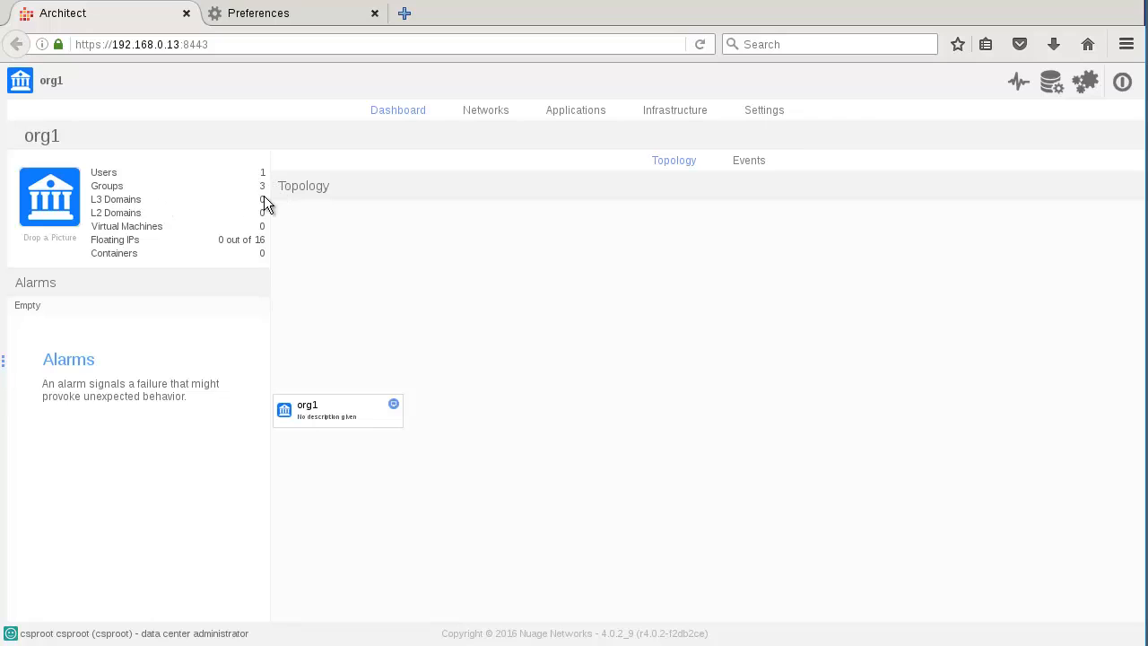
mouse_move(264, 198)
Step: Check org1's empty Networks, Applications and Infrastructure tabs, then show its Settings user list
left_click(488, 112)
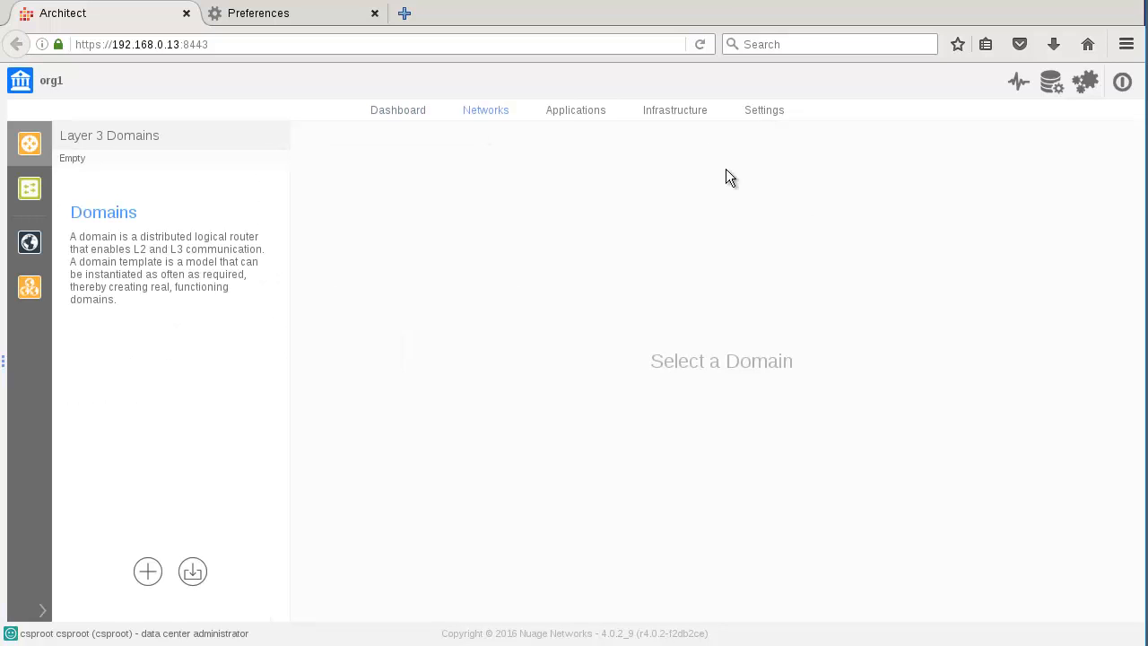
left_click(577, 111)
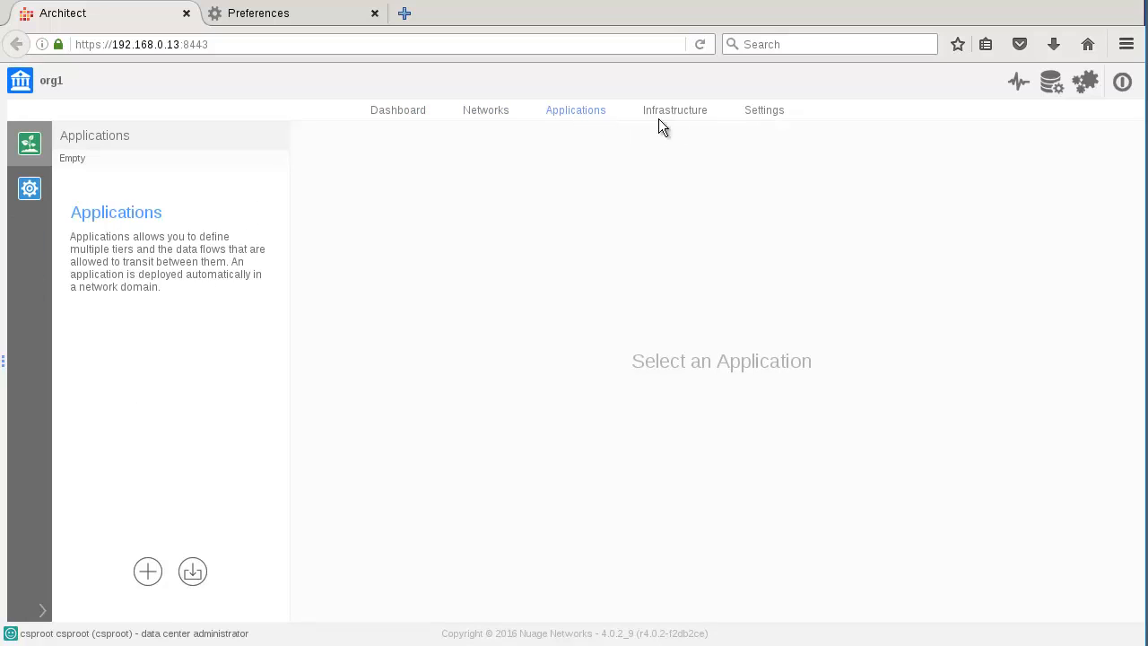
left_click(691, 117)
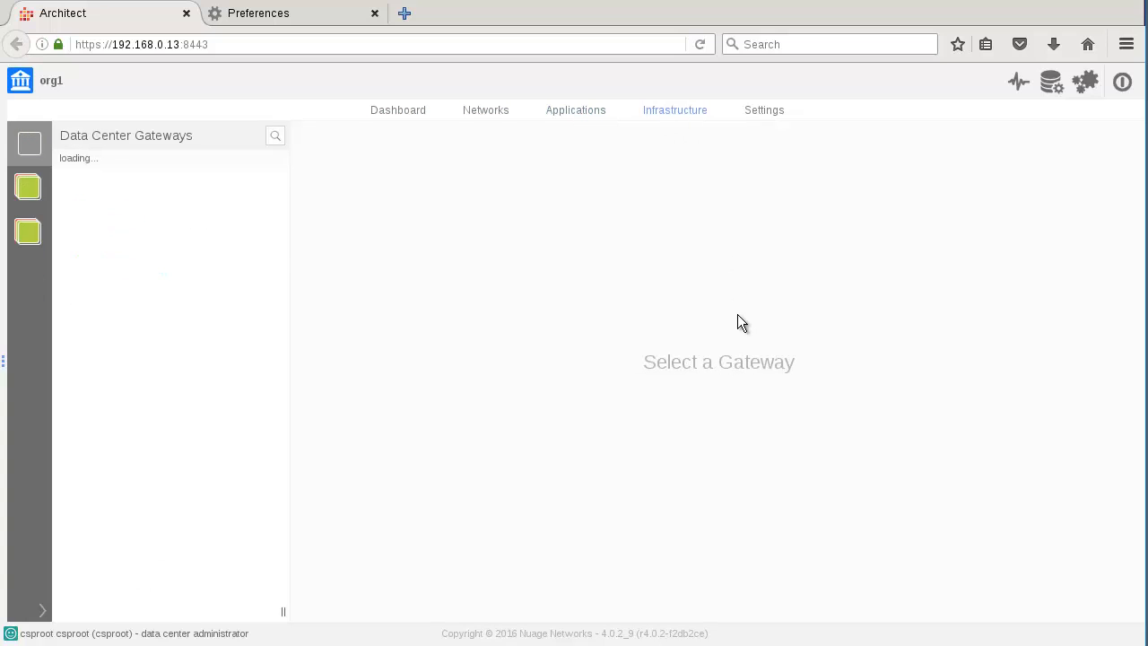
left_click(762, 111)
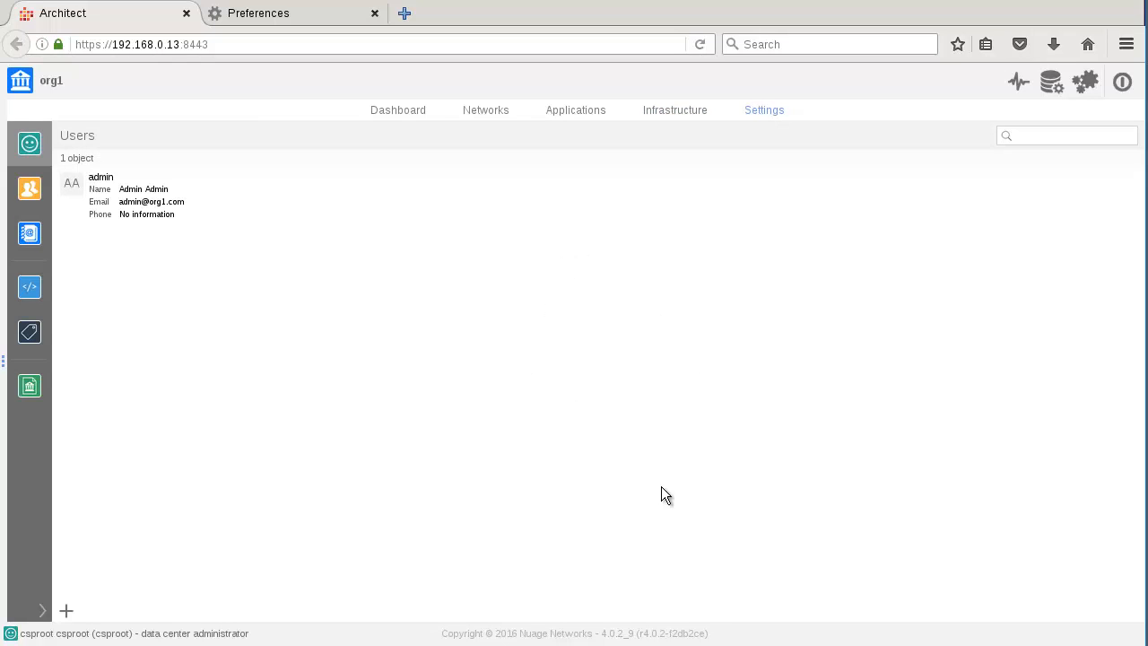
Step: Start a new org1 user with first name, last name and username designer
left_click(67, 611)
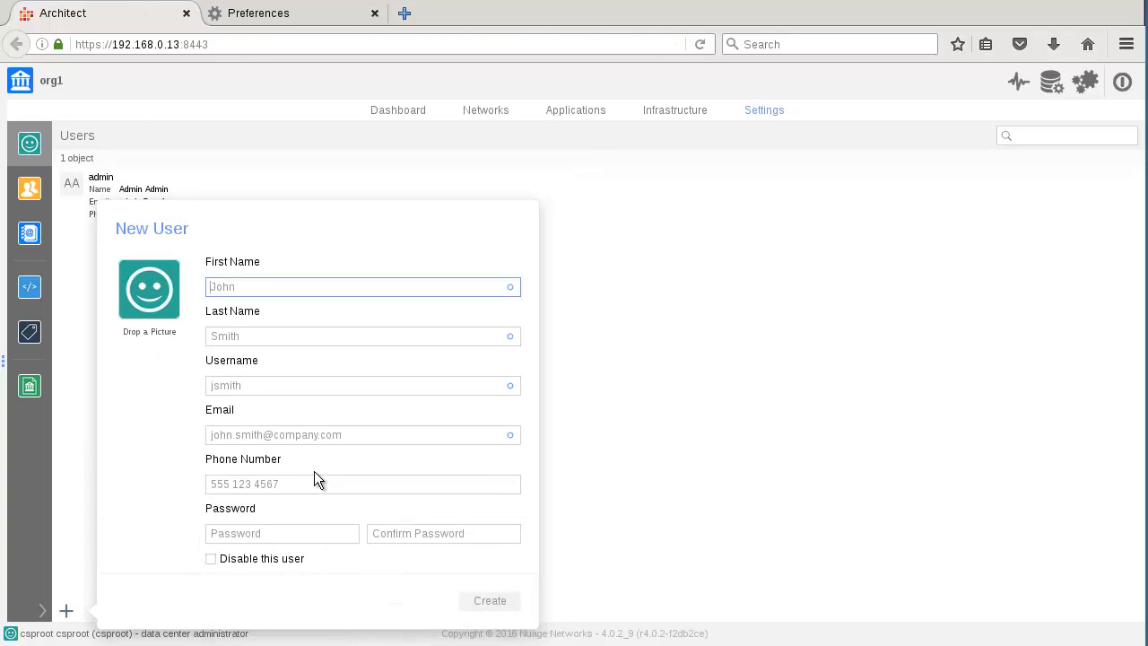
type("designer")
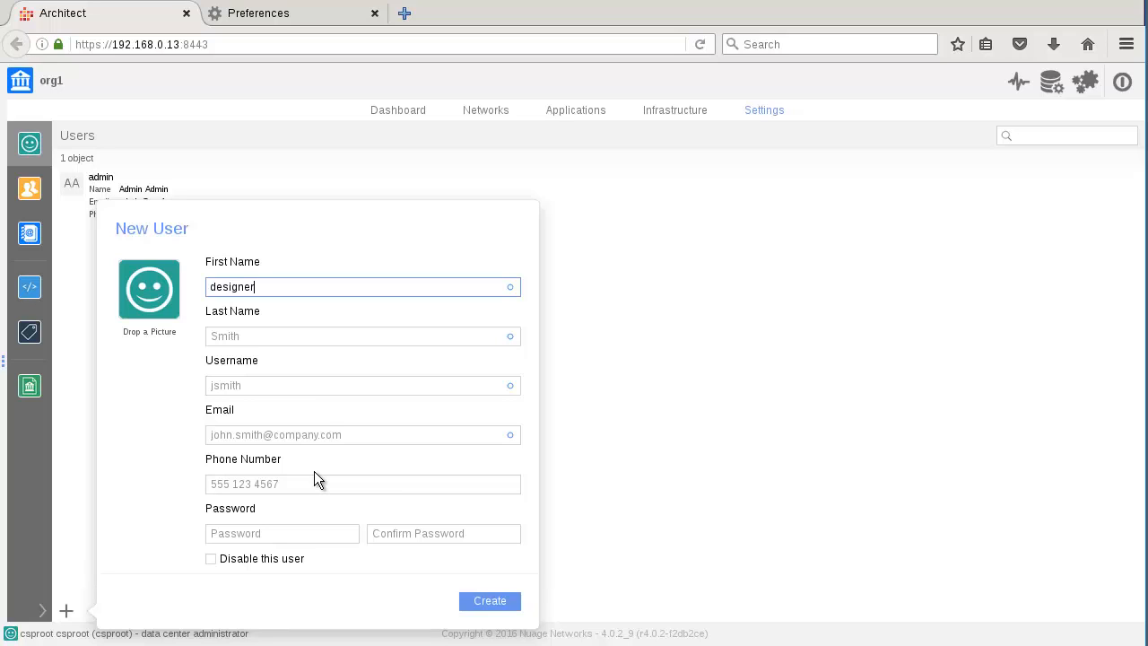
key("Tab")
type("desi")
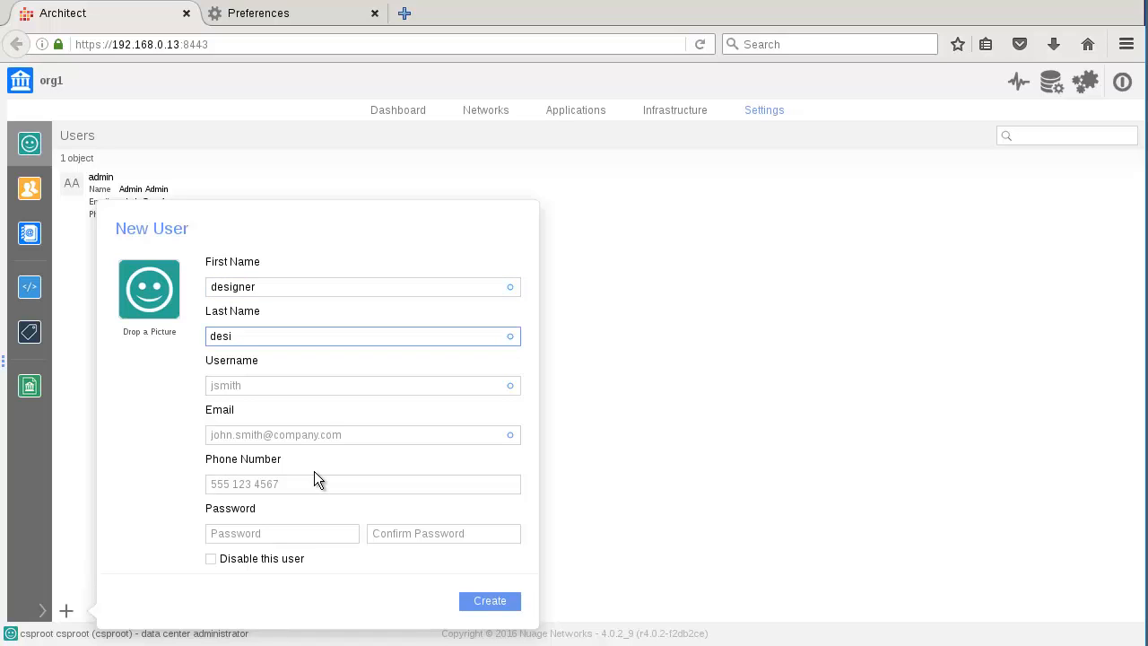
type("gner")
key("Tab")
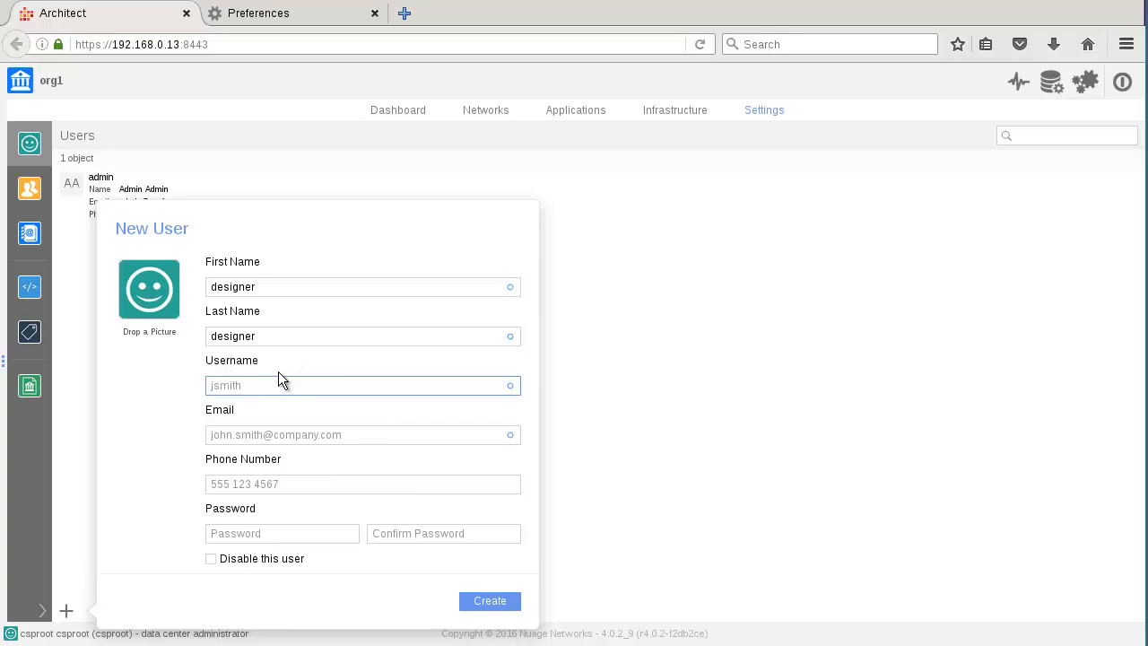
type("designe")
Step: Enter designer's e-mail address and password twice, then create the user
left_click(255, 437)
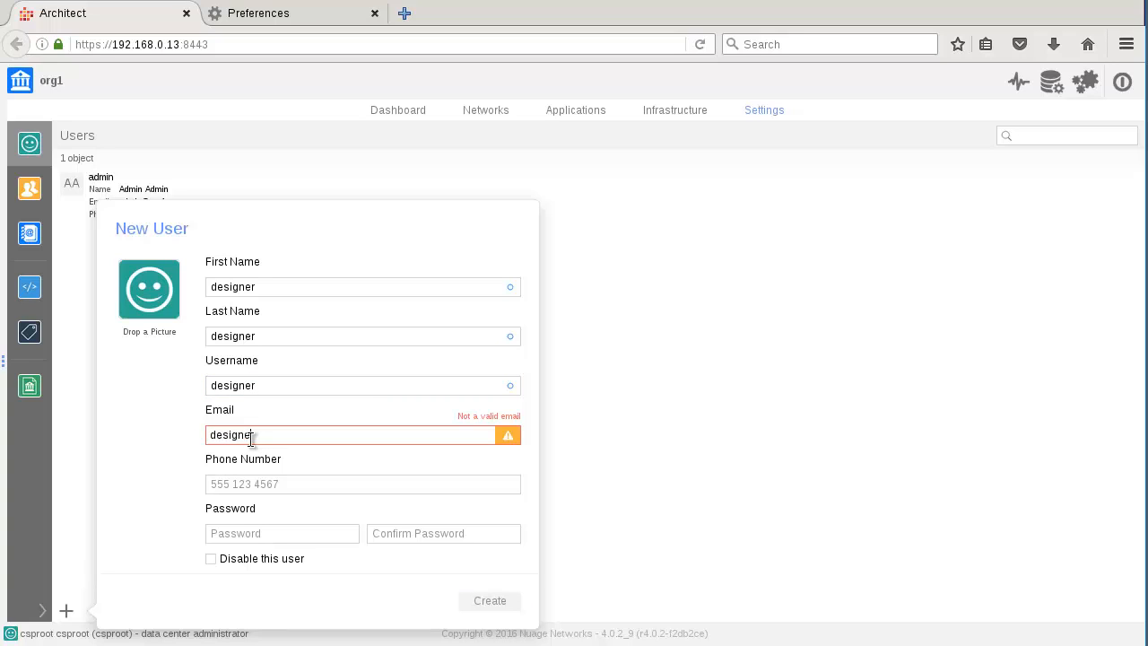
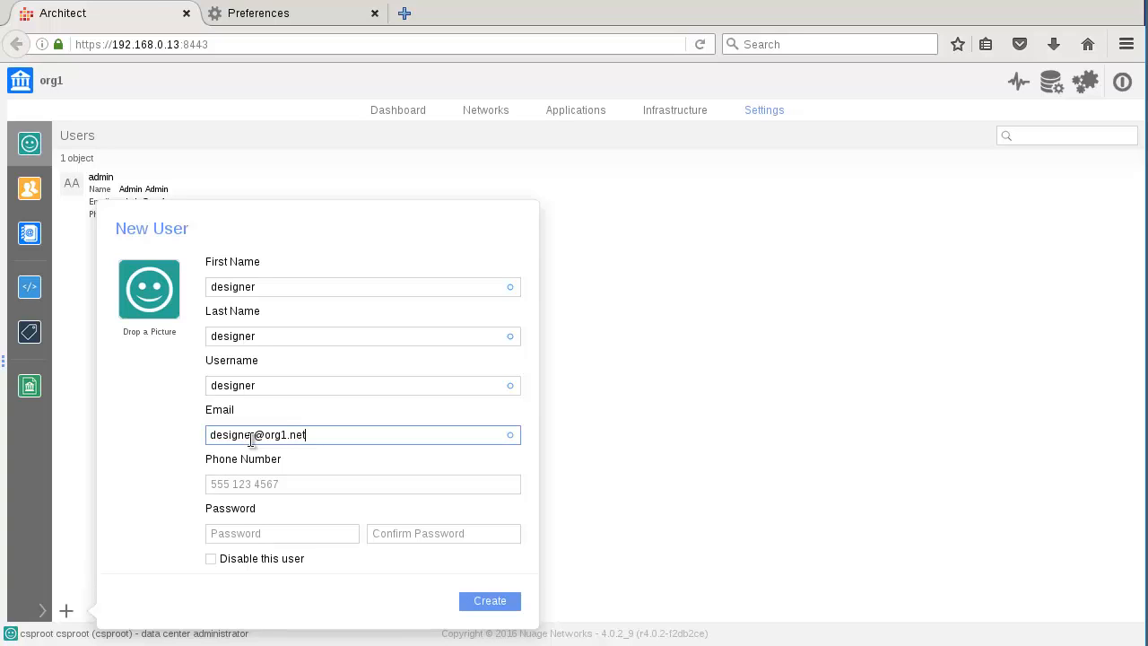
key("Tab")
key("Tab")
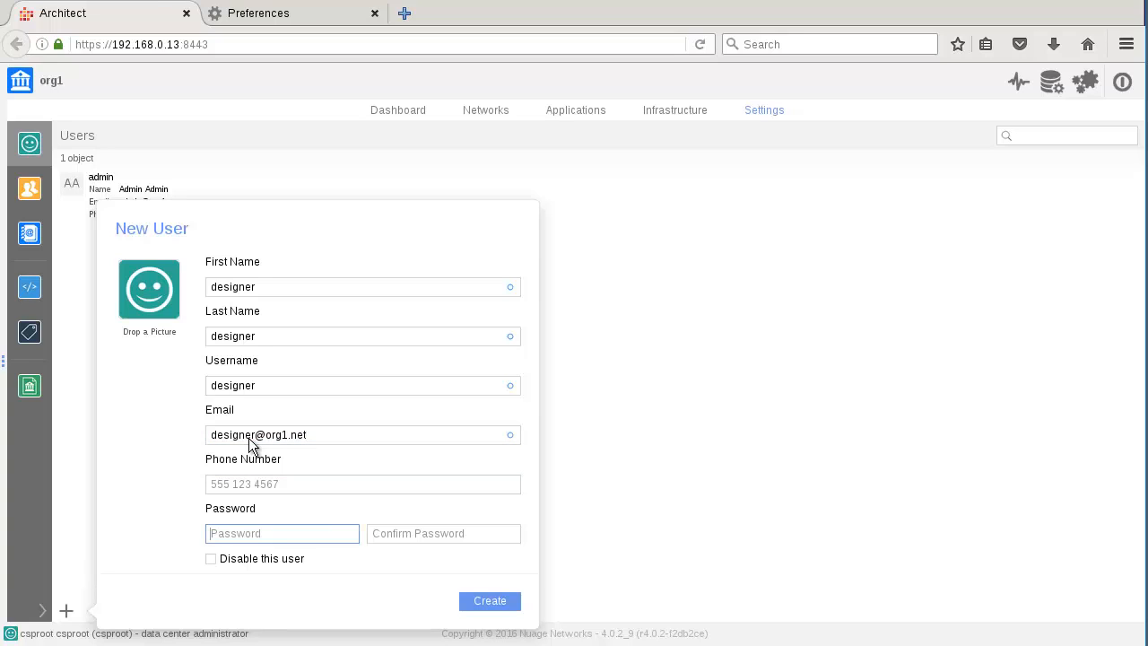
type("passwor")
key("Tab")
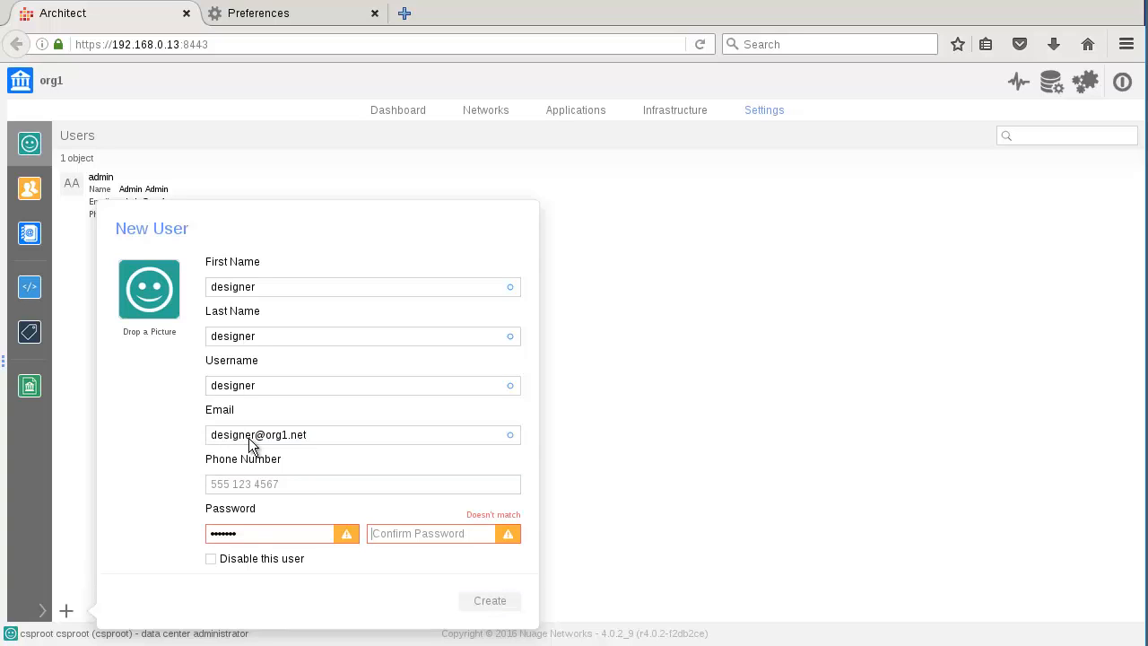
type("passwor")
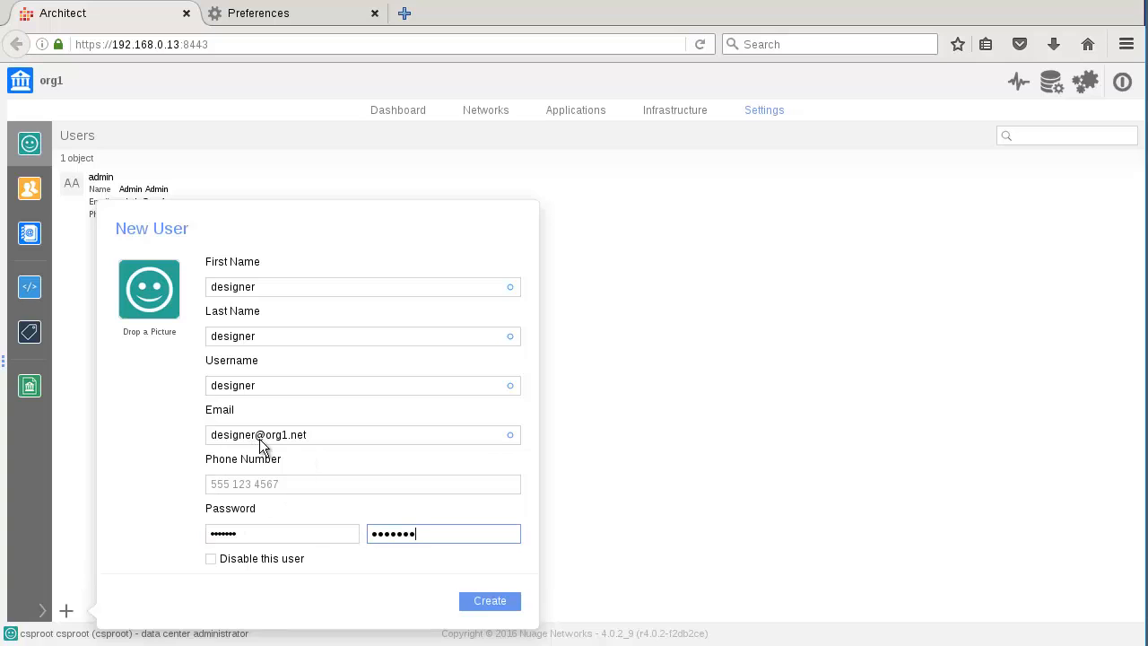
left_click(491, 601)
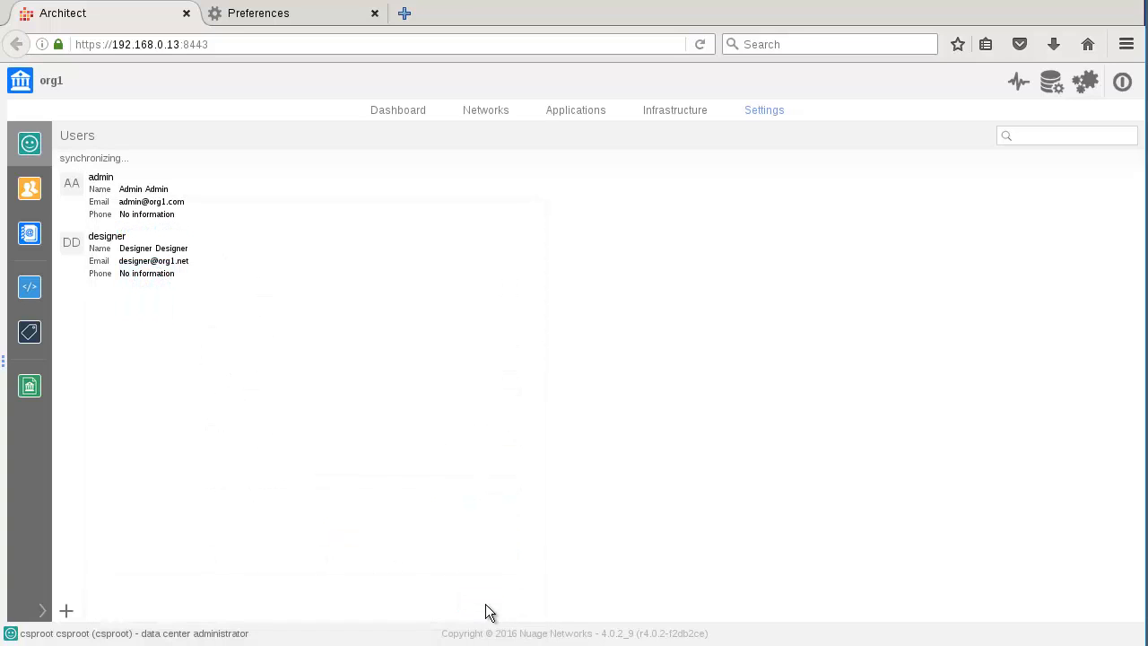
Step: Start another new user with first name appuser and username appuser
left_click(67, 613)
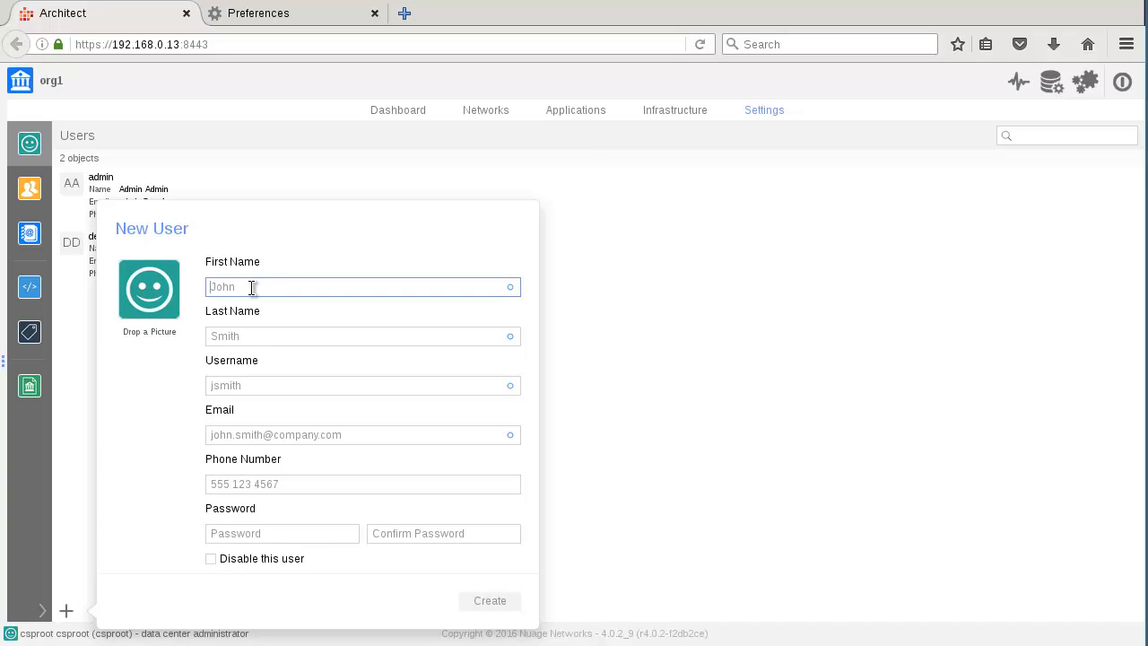
type("appuse")
type("r")
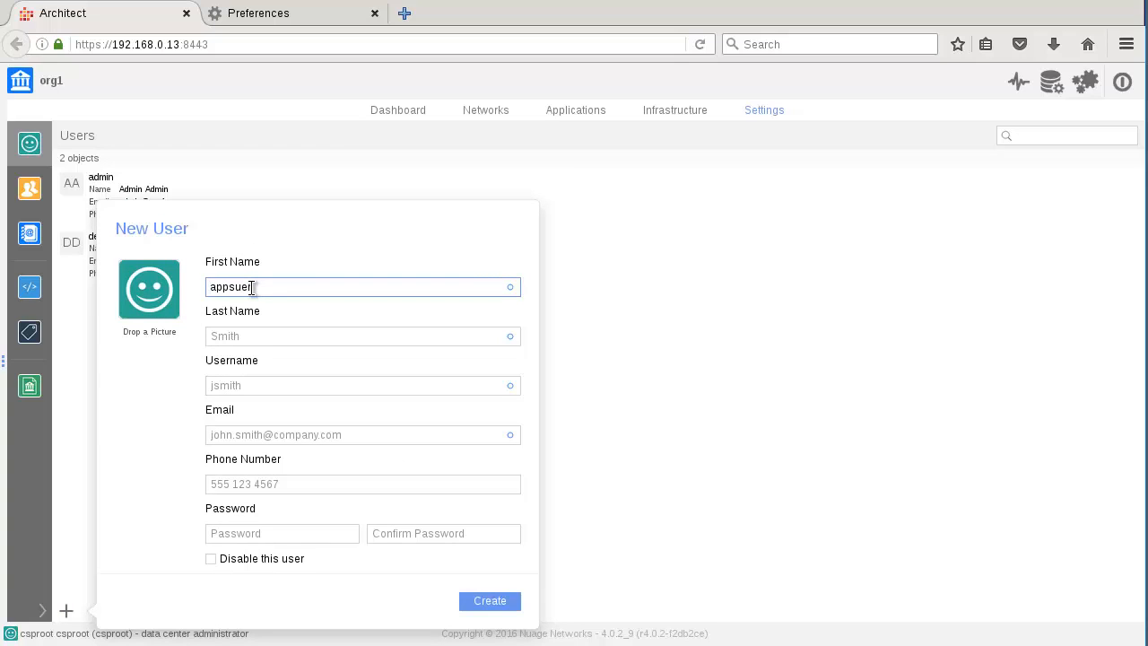
key("Tab")
type("appuser")
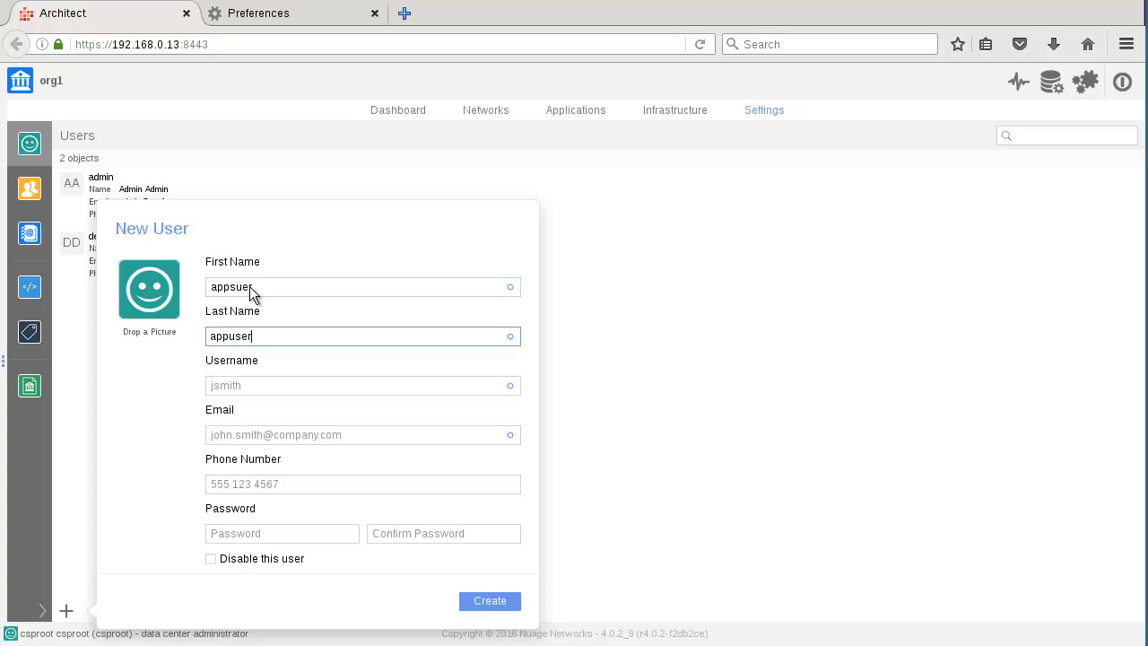
key("Tab")
type("appuse")
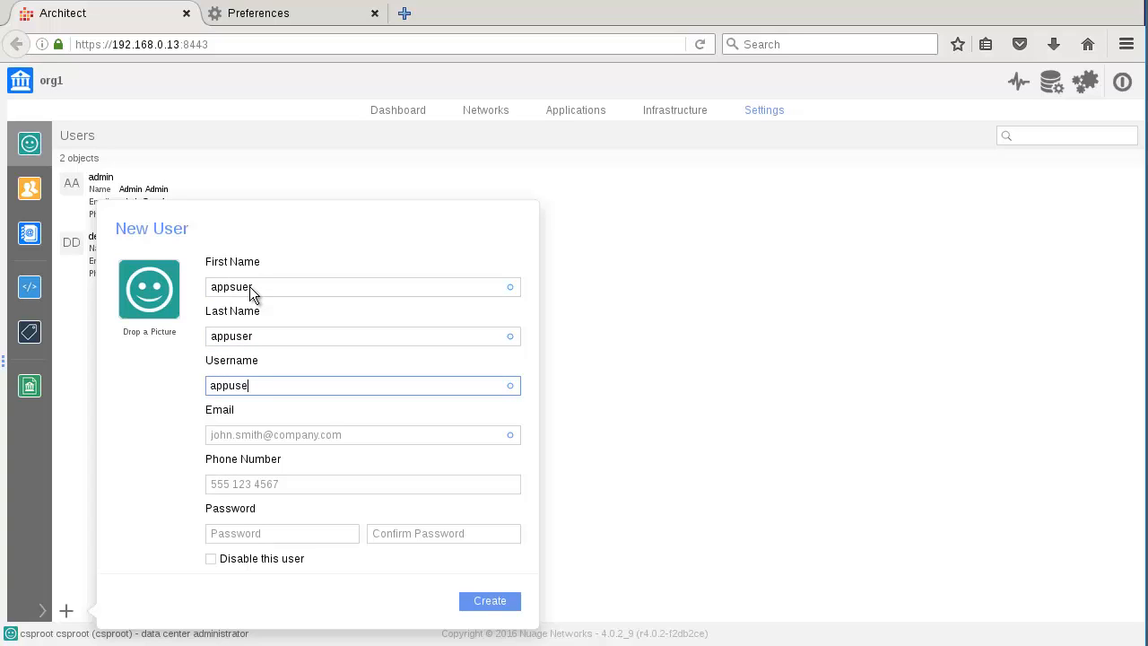
type("r")
Step: Fill in appuser's e-mail address on the org1.net domain, correcting a typo
key("Tab")
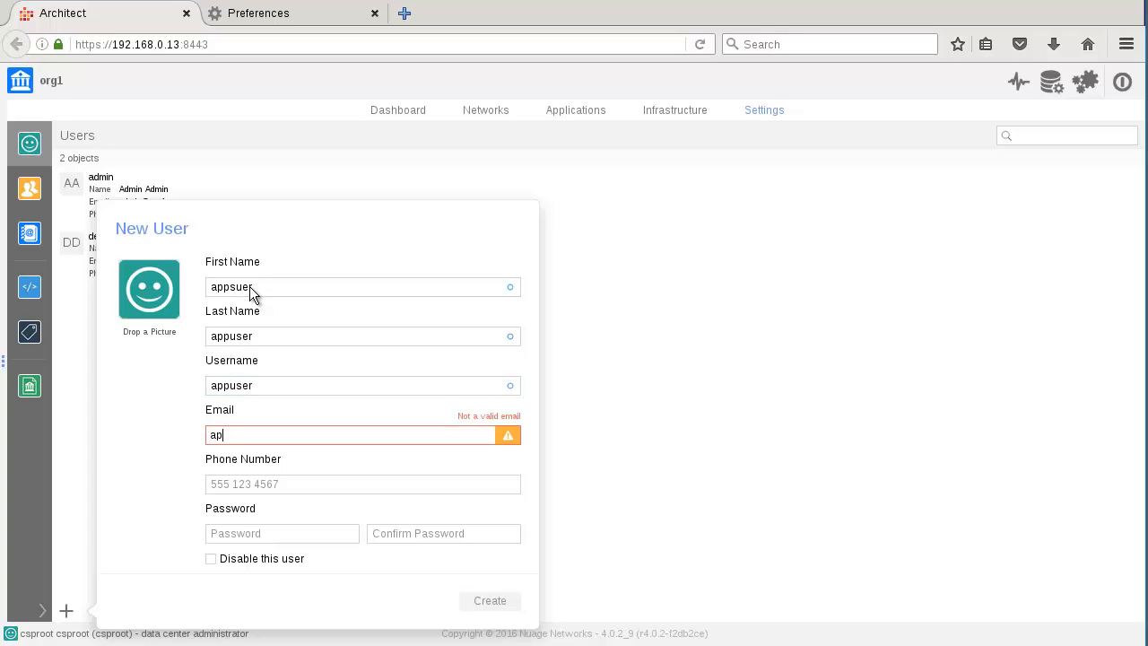
key("Tab")
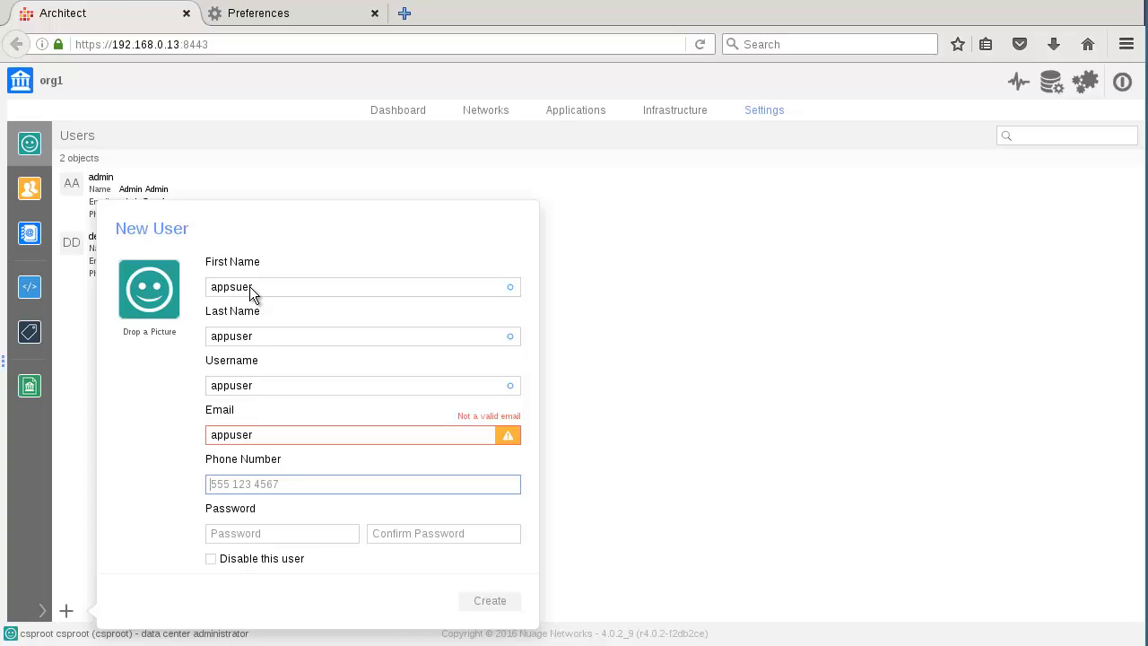
left_click(268, 433)
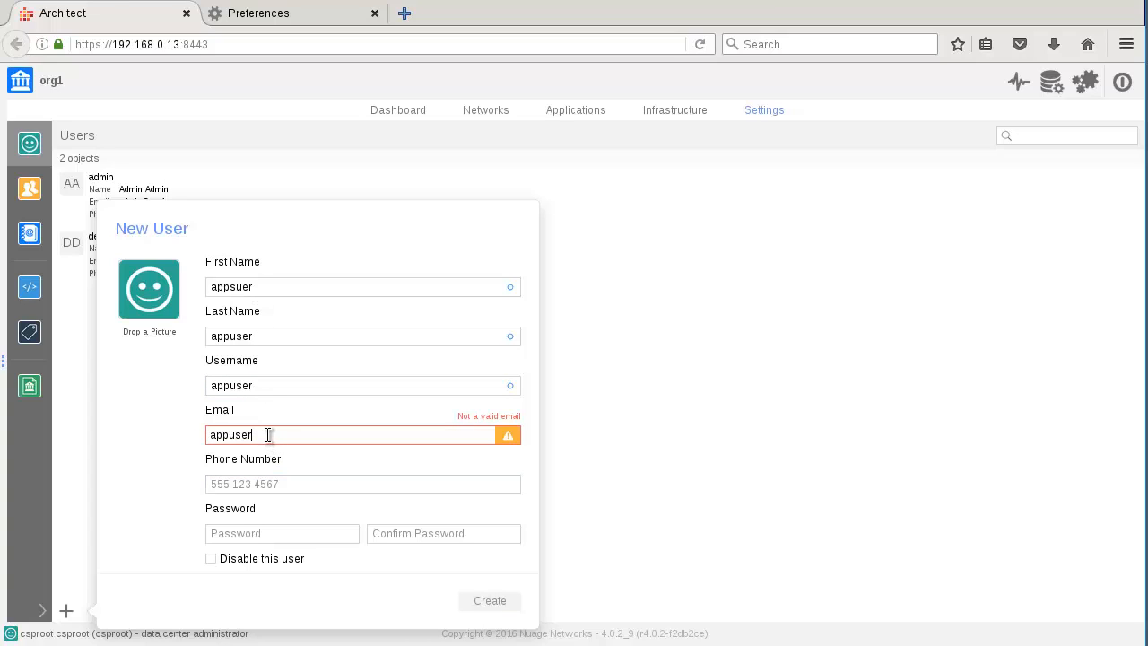
type("@")
type("org1.net")
Step: Enter appuser's password and its confirmation, then create the user
key("Tab")
key("Tab")
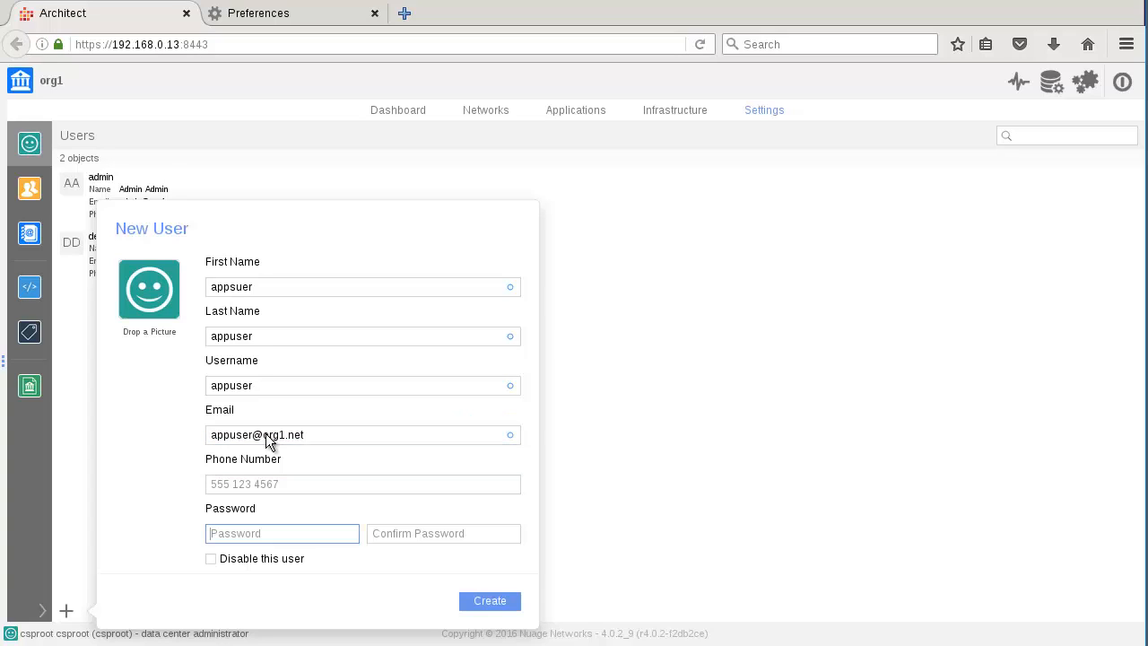
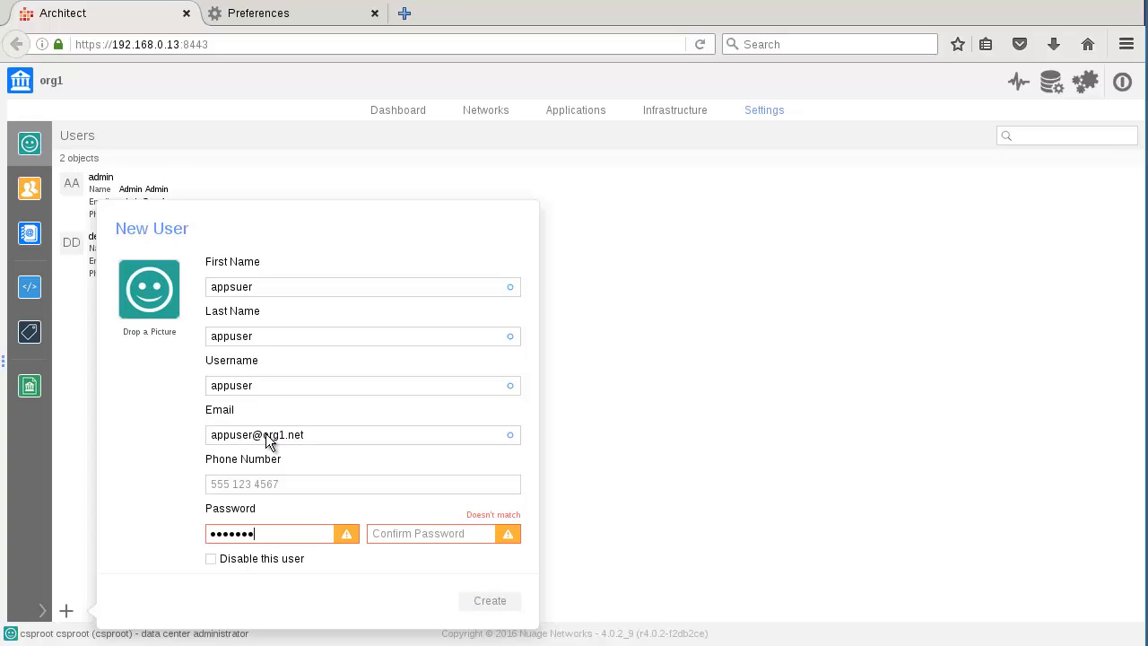
key("Tab")
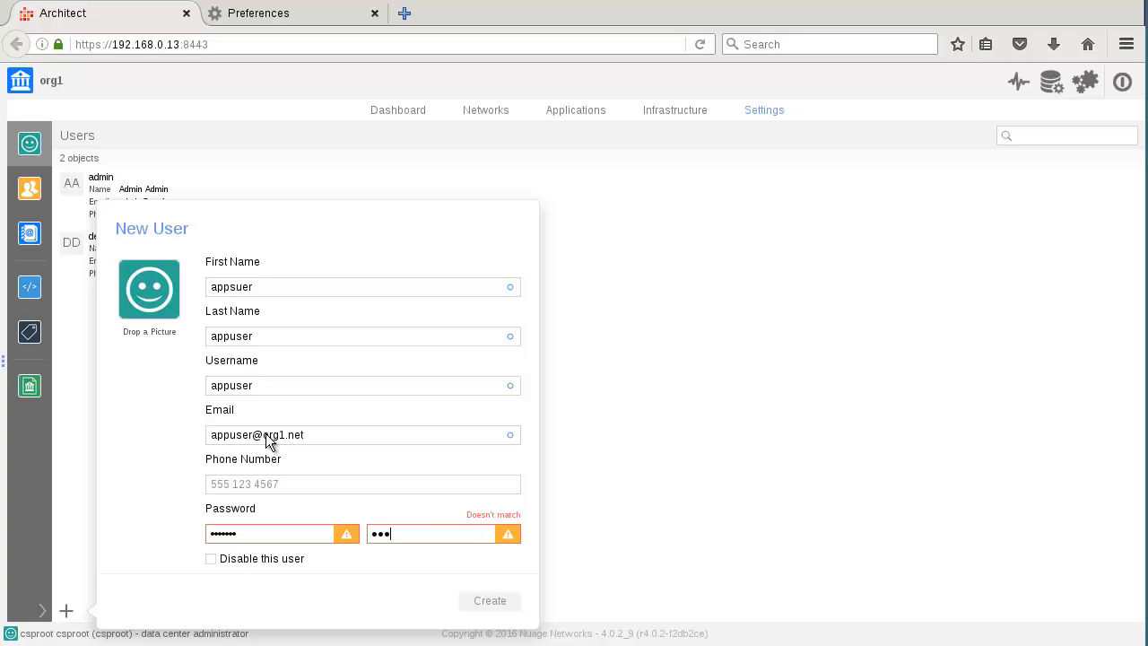
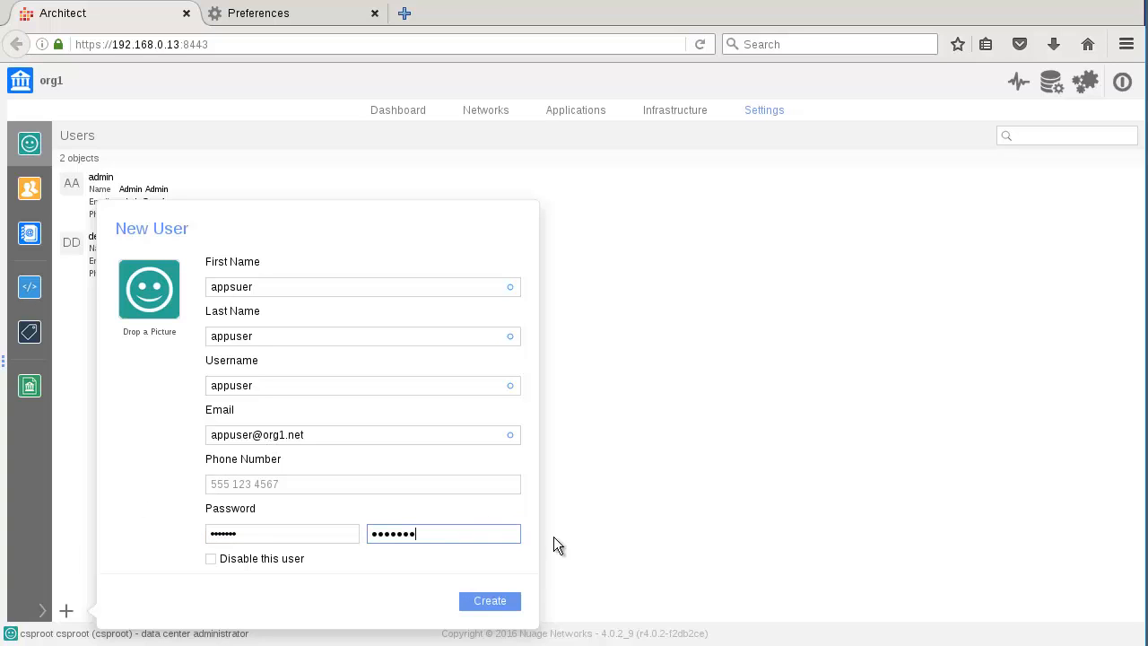
left_click(505, 599)
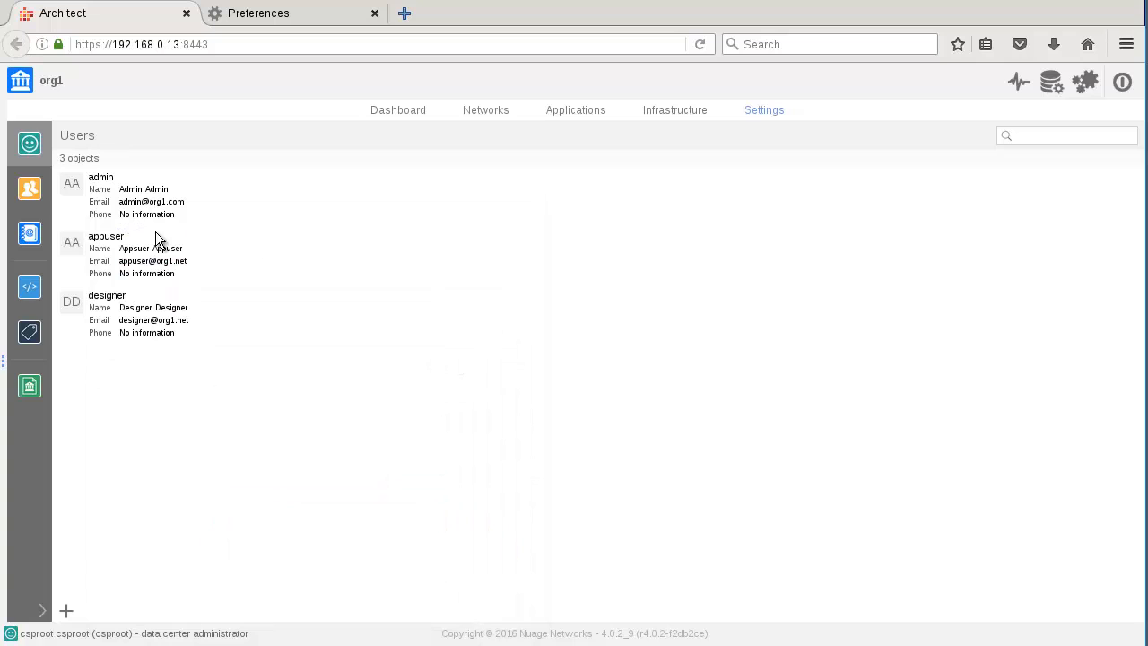
Step: Look over the designer, appuser and admin rows, then show org1's Groups list
left_click(125, 316)
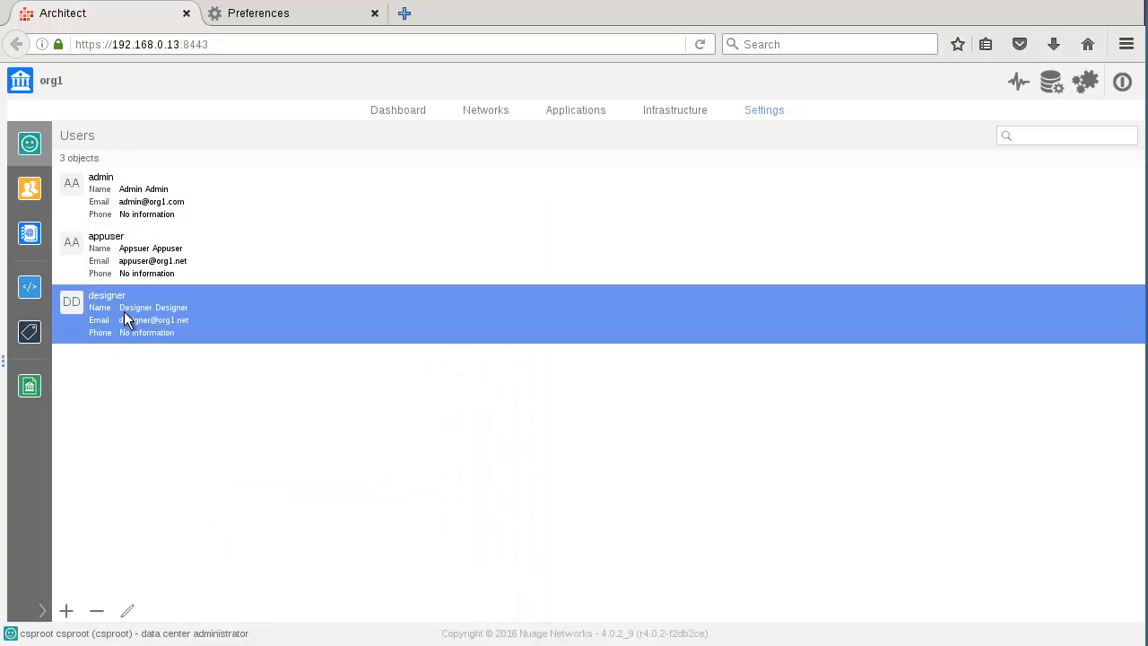
left_click(131, 262)
left_click(115, 200)
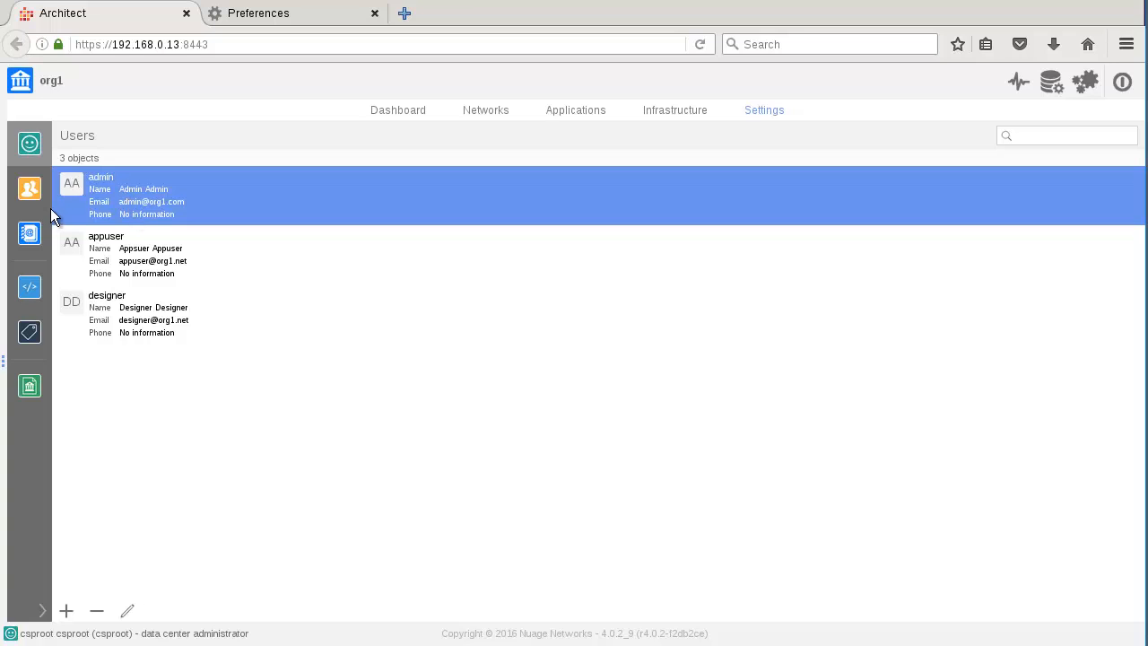
left_click(31, 195)
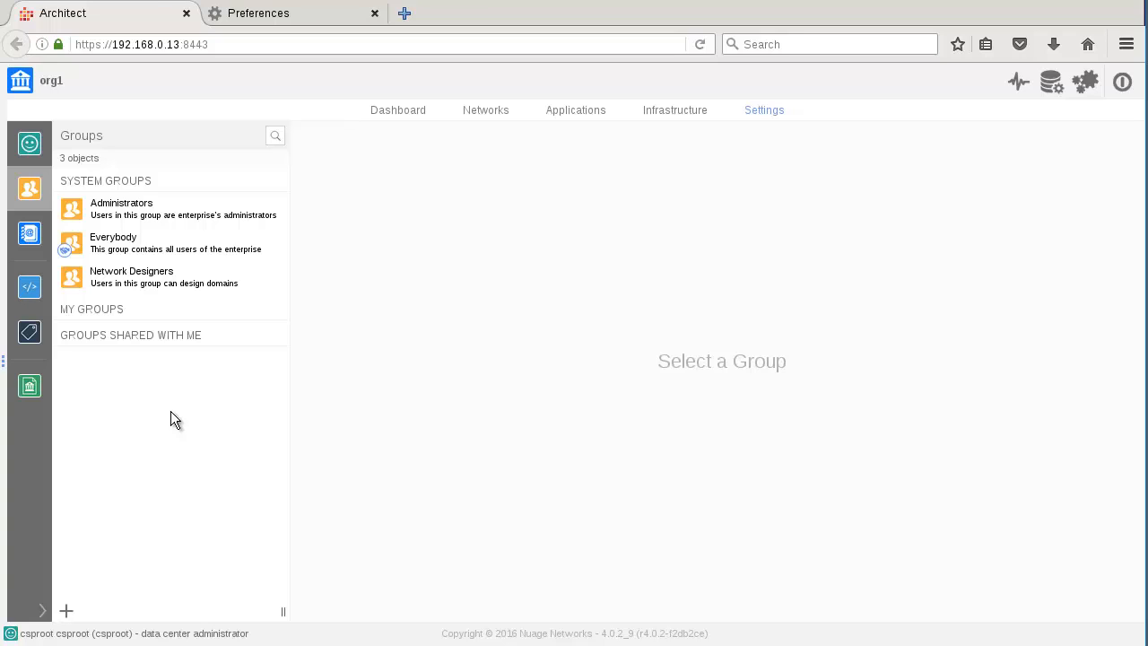
Step: Review the three groups' members and add designer to Network Designers
left_click(116, 221)
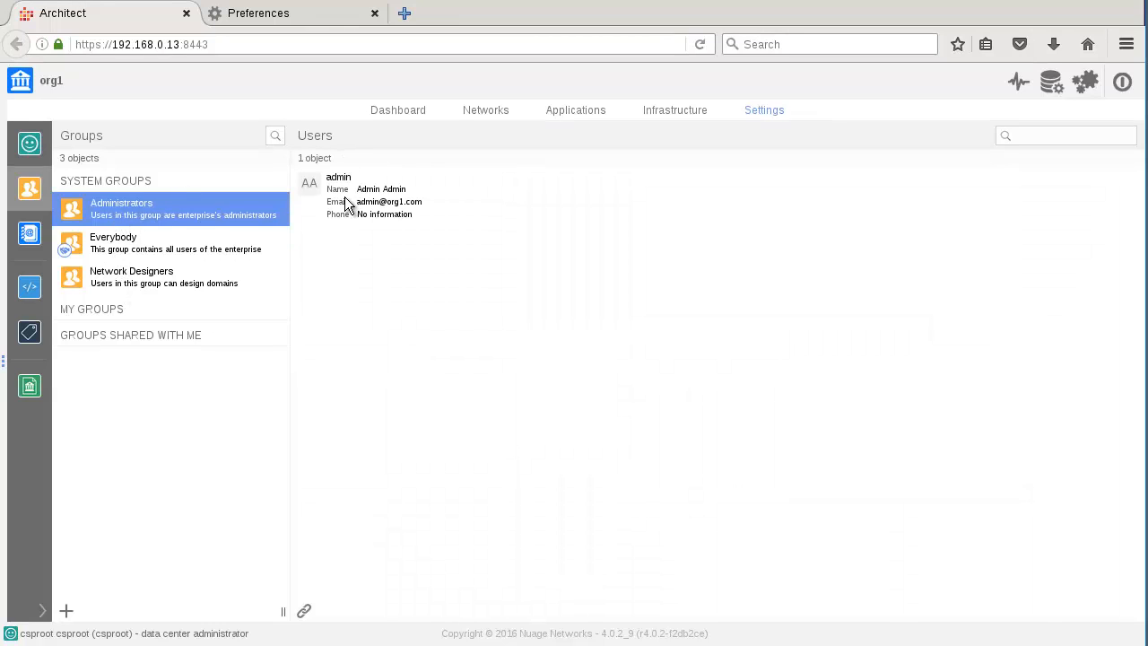
left_click(127, 246)
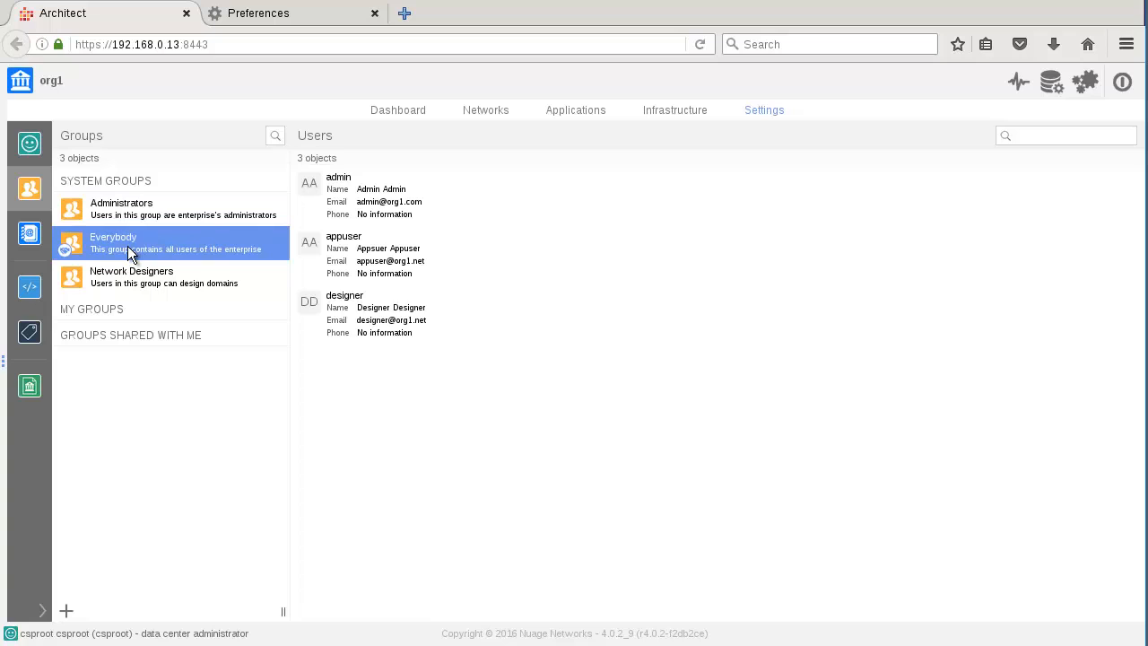
left_click(148, 283)
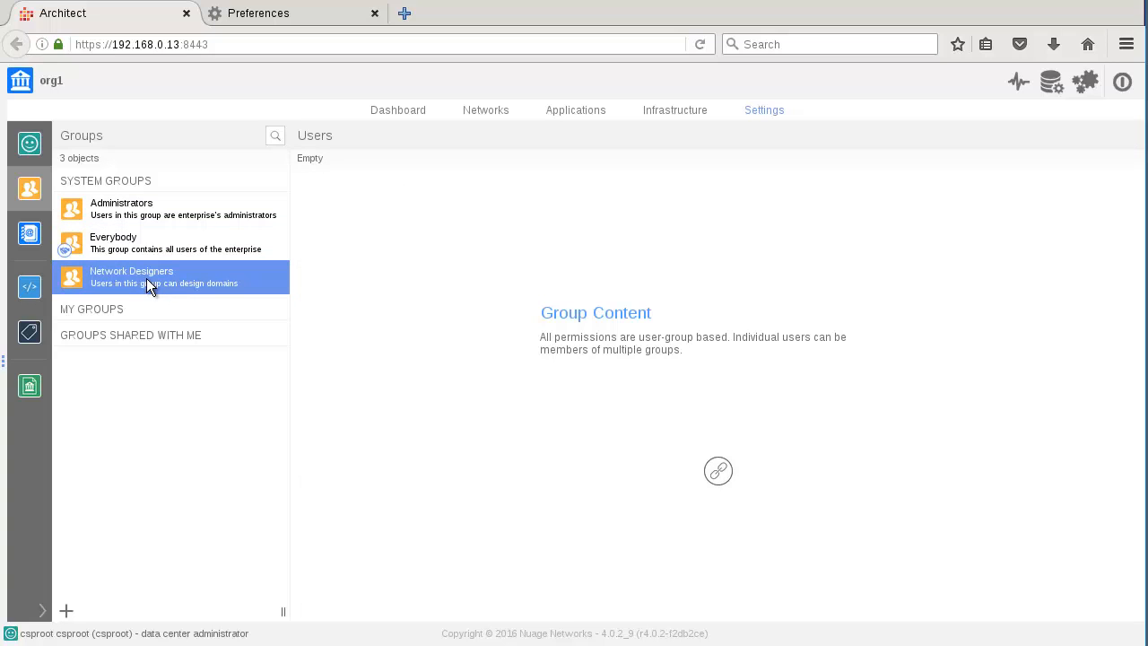
left_click(136, 255)
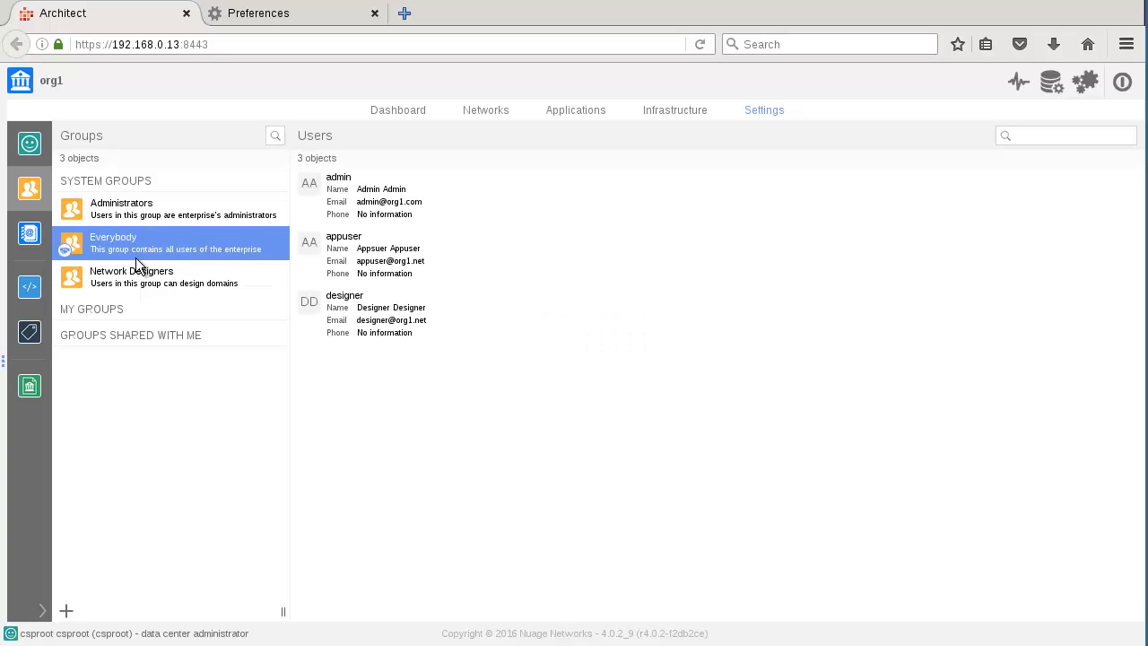
left_click(114, 273)
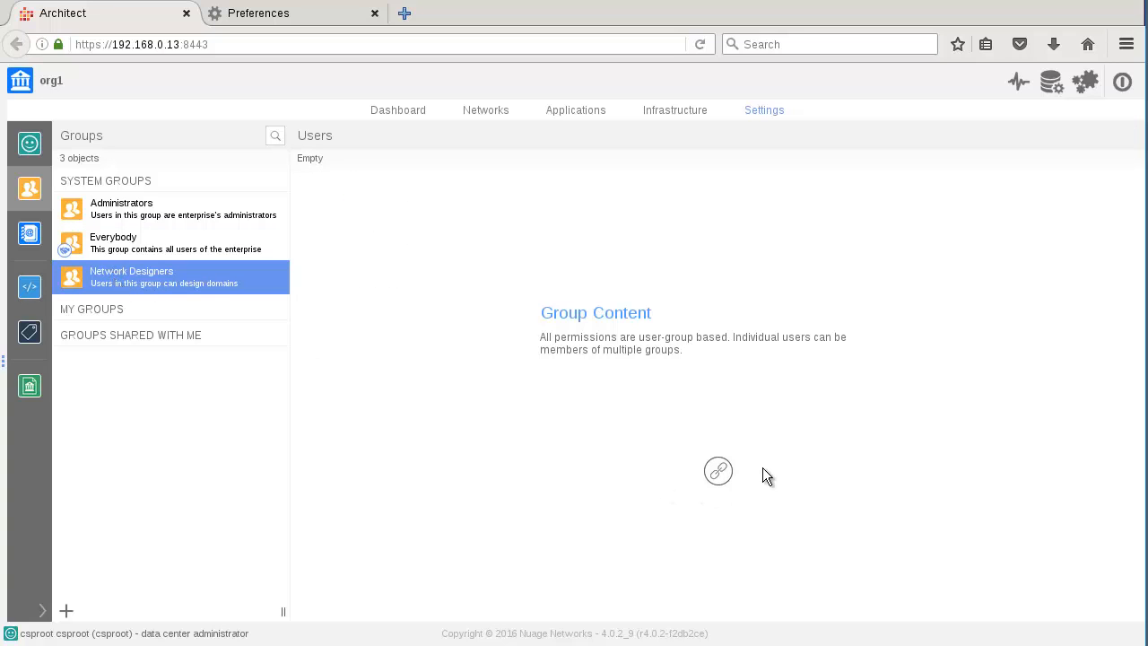
left_click(717, 471)
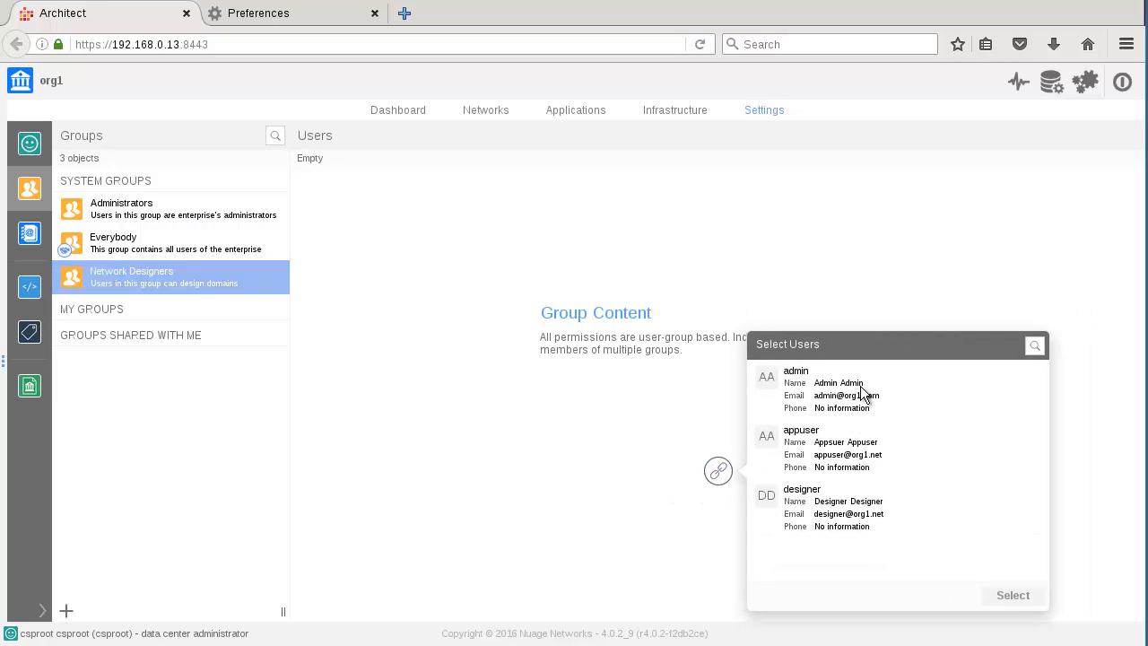
double_click(821, 499)
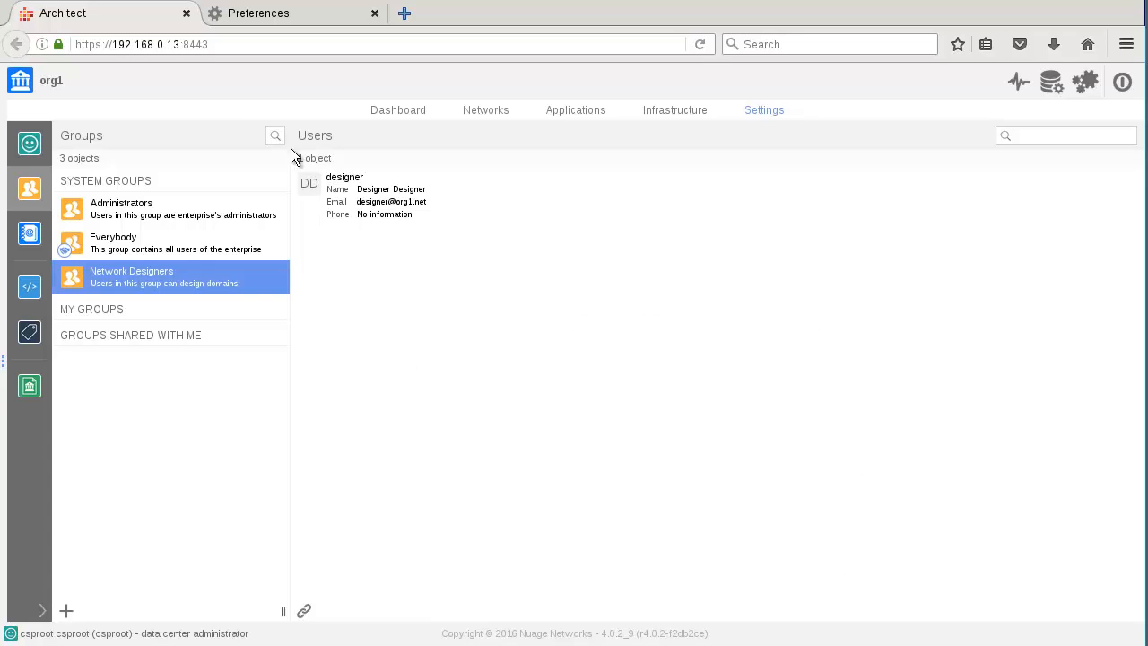
Step: Create a new group named App User
left_click(66, 611)
left_click(169, 463)
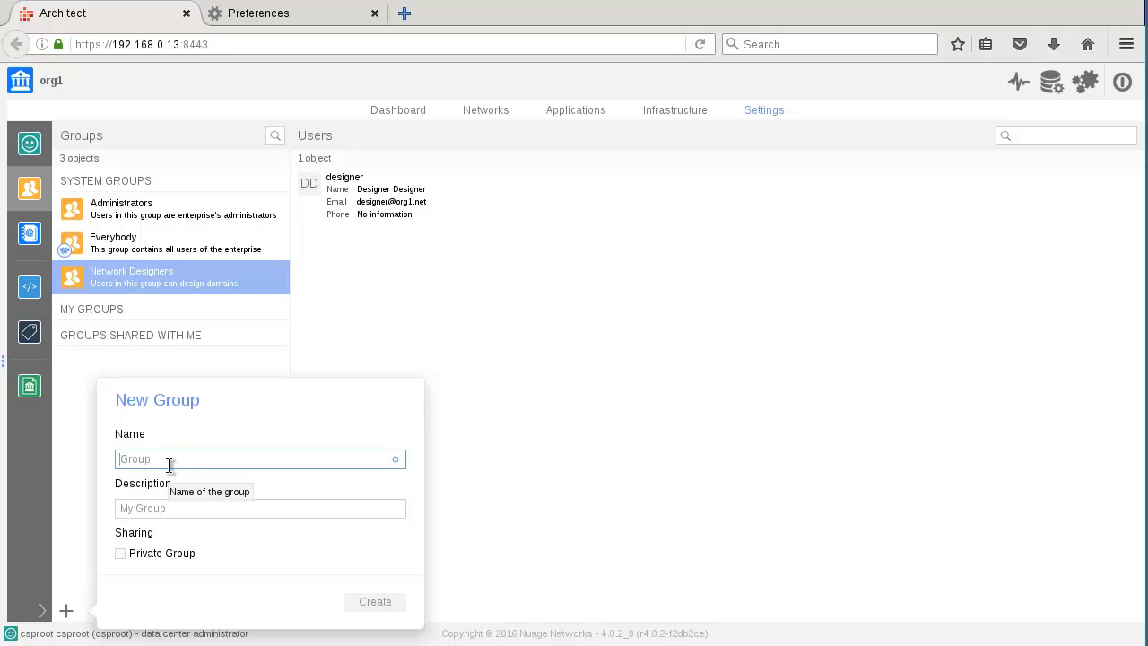
type("App")
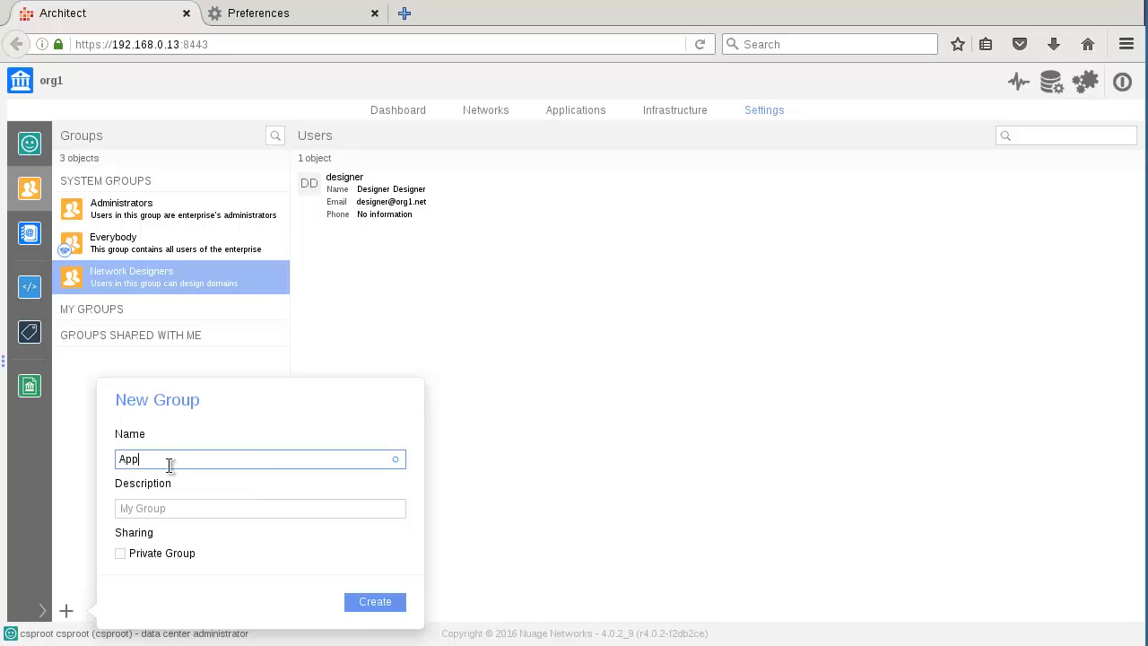
type(" User")
left_click(376, 602)
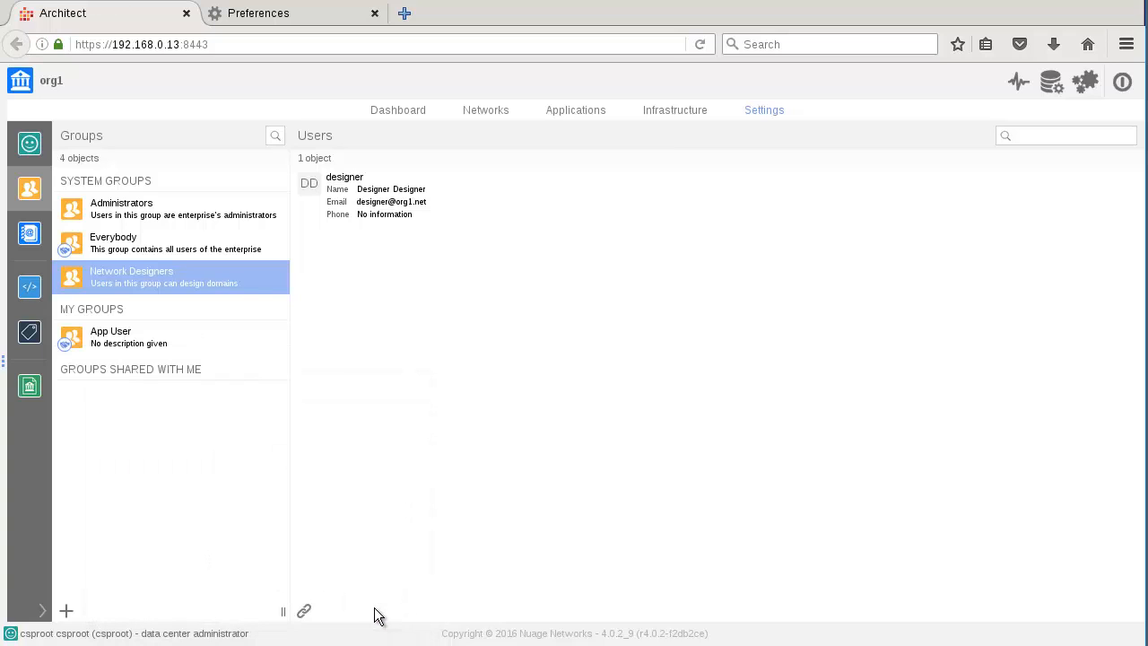
Step: Add appuser as the member of the App User group
left_click(103, 336)
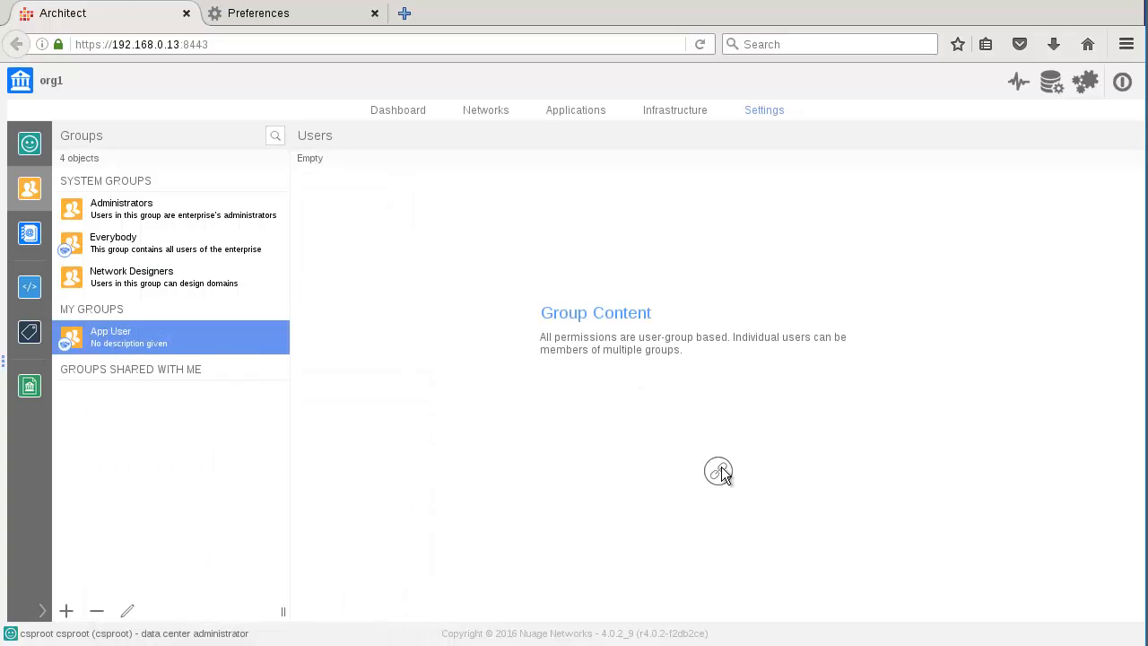
left_click(719, 471)
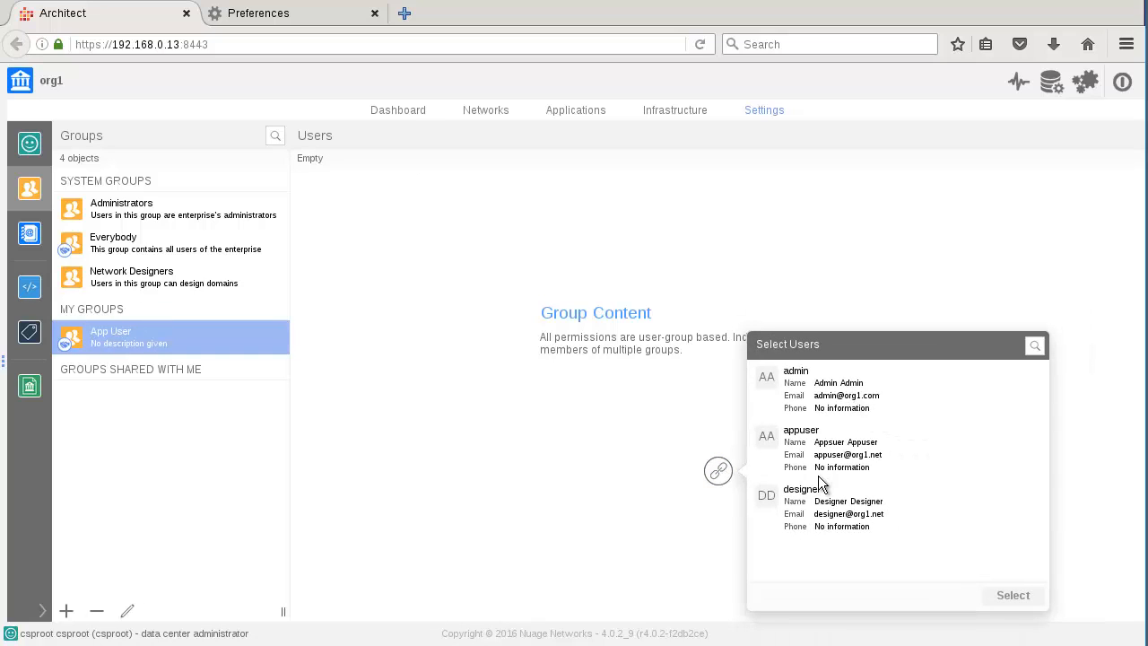
left_click(813, 447)
left_click(1014, 596)
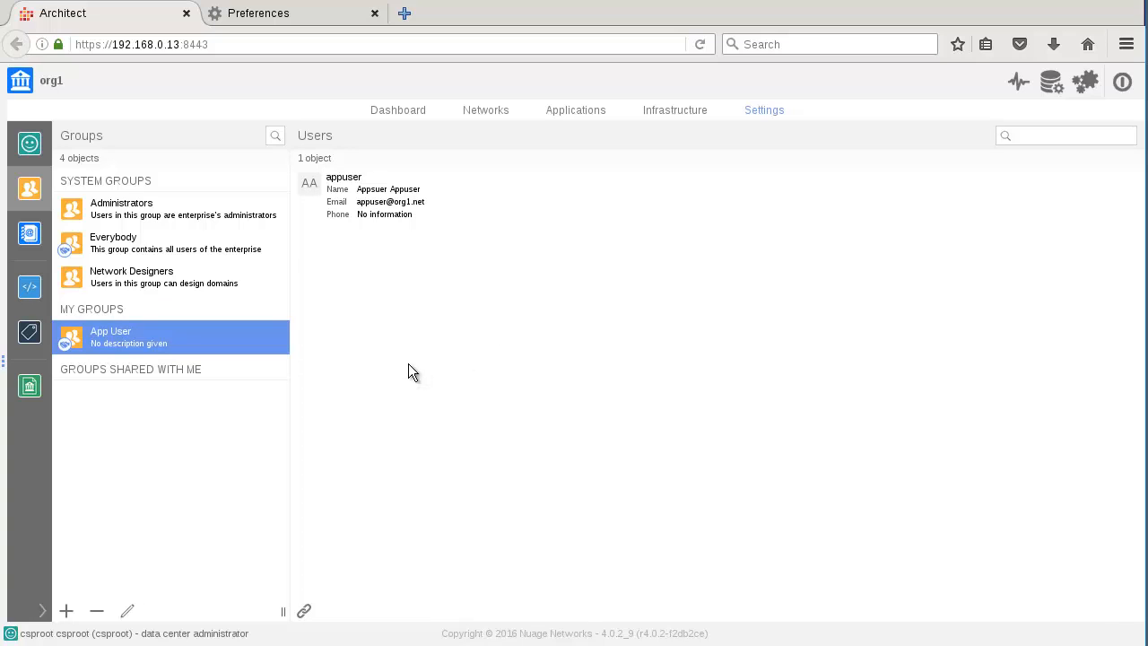
Step: Log out and sign back in as admin of organization org1, then view its dashboard
left_click(29, 145)
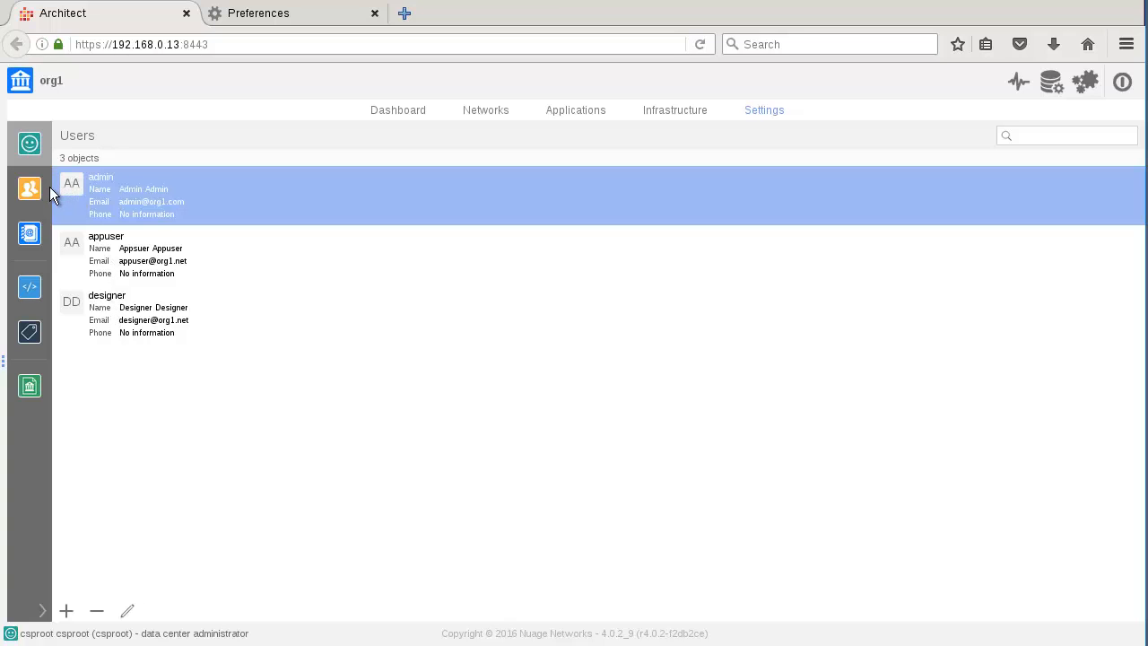
left_click(1122, 83)
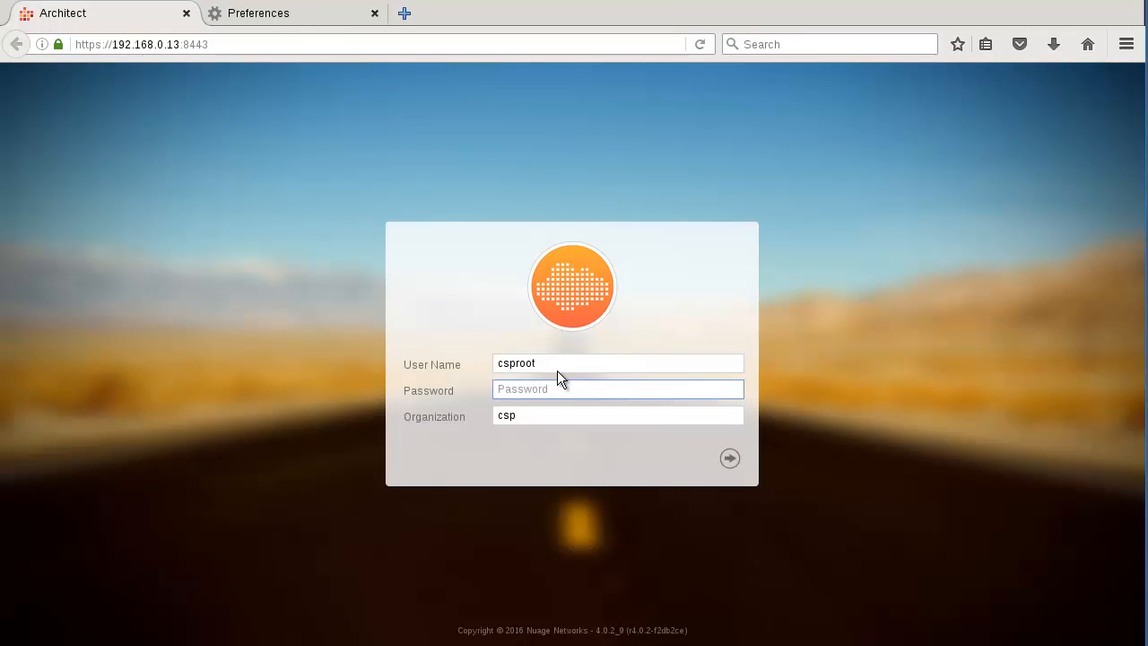
left_click(557, 367)
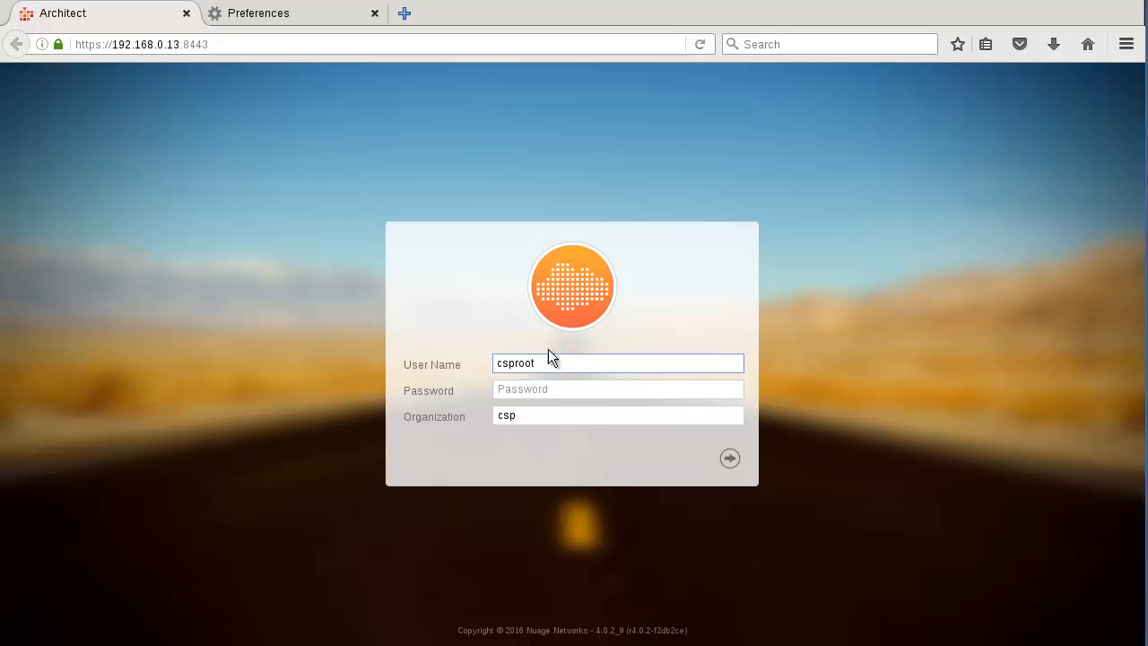
left_click_drag(546, 363, 412, 358)
type("admin")
key("Tab")
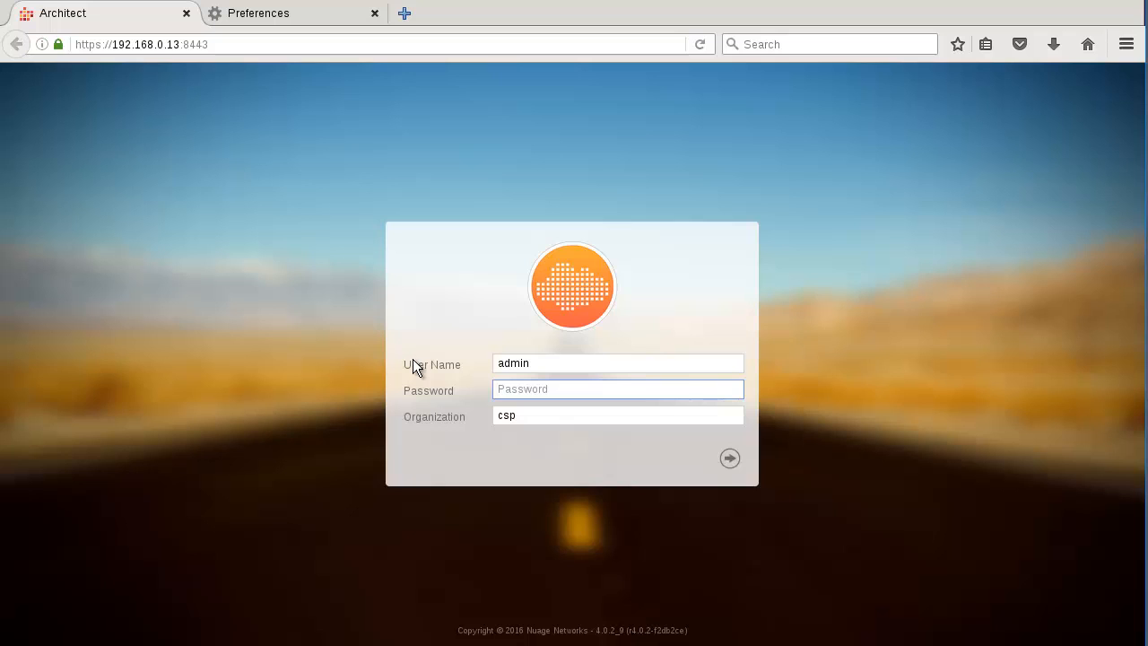
key("Tab")
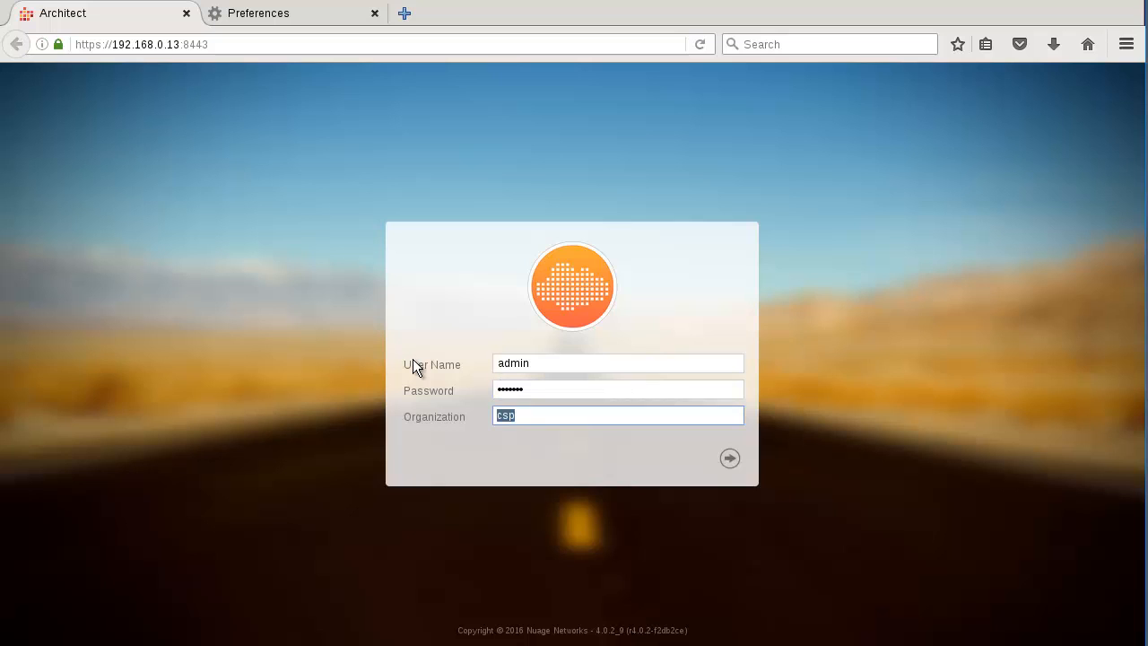
type("org1")
left_click(731, 464)
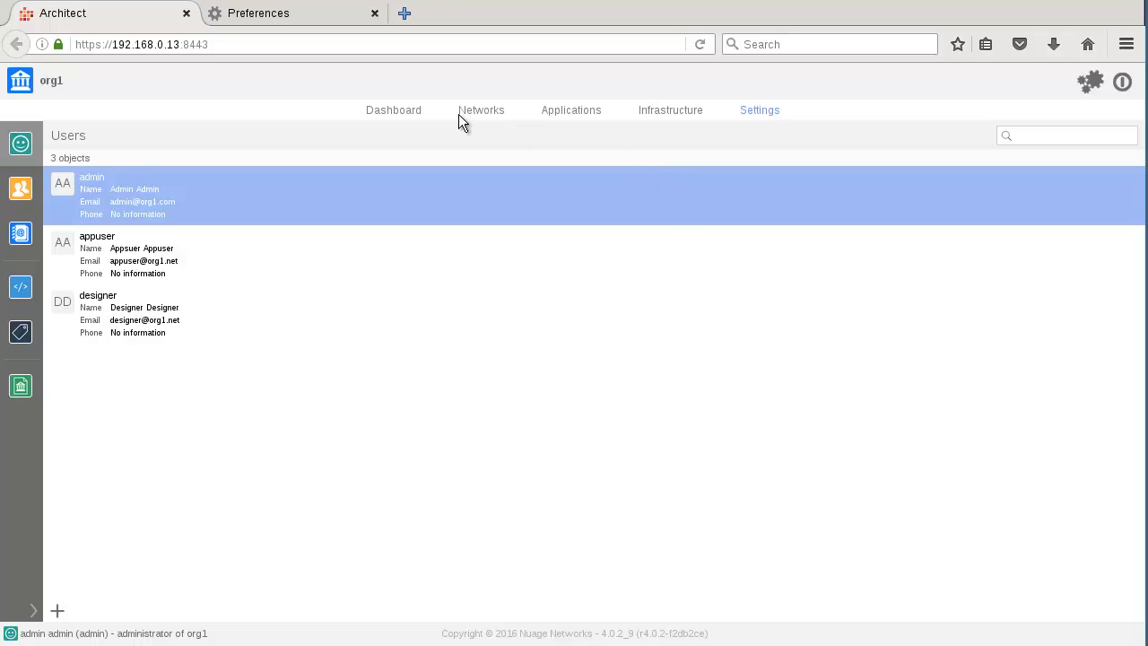
left_click(395, 111)
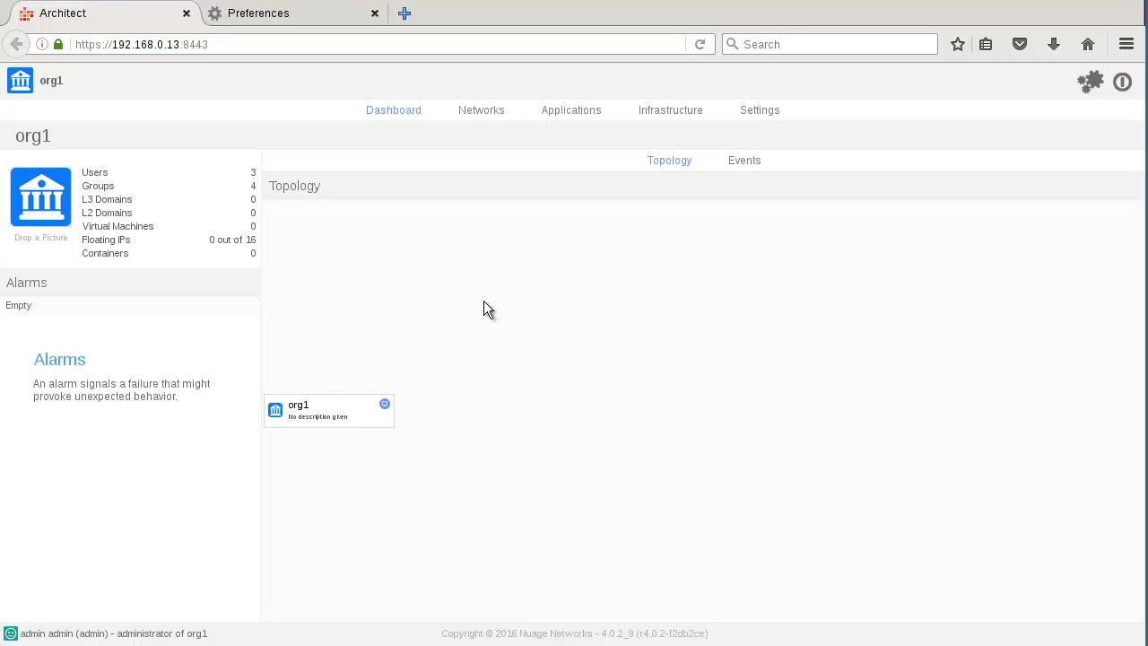